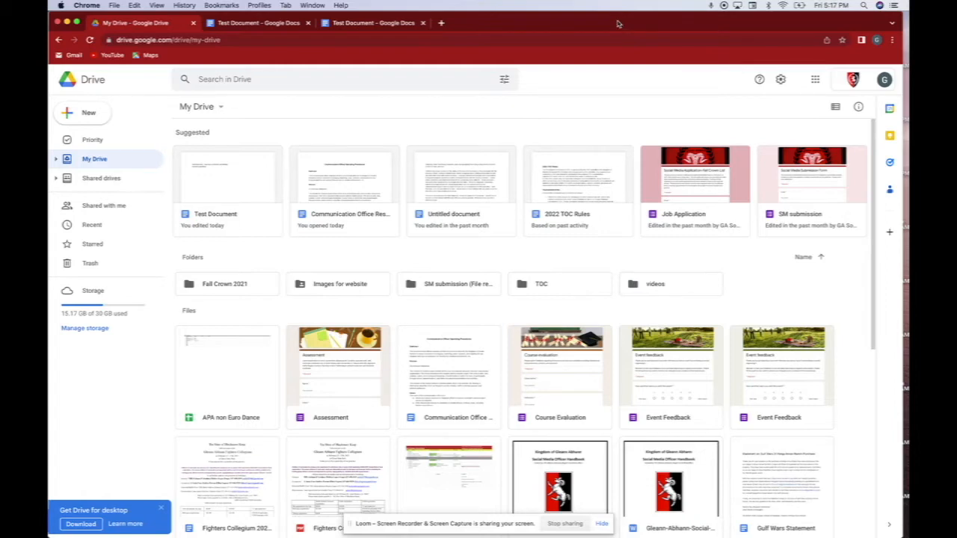
- Create a new Google Docs document from the Luxe Report template in the general template gallery
{"action": "left_click", "coordinate": [81, 113]}
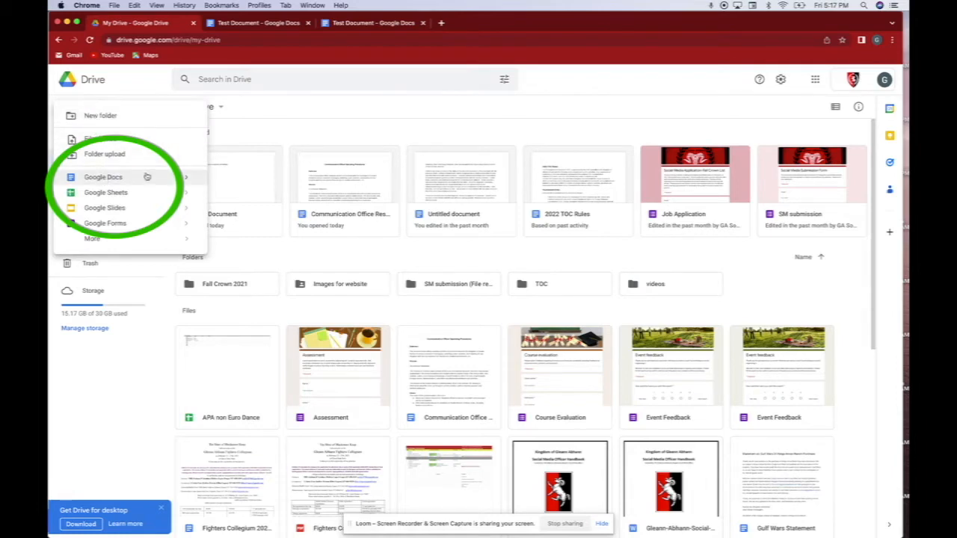
{"action": "mouse_move", "coordinate": [186, 181]}
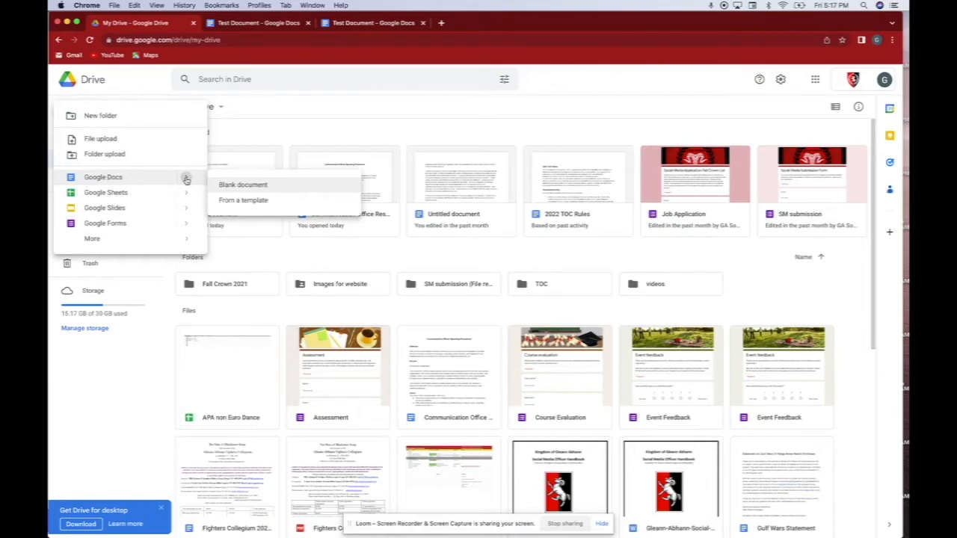
{"action": "left_click", "coordinate": [237, 202]}
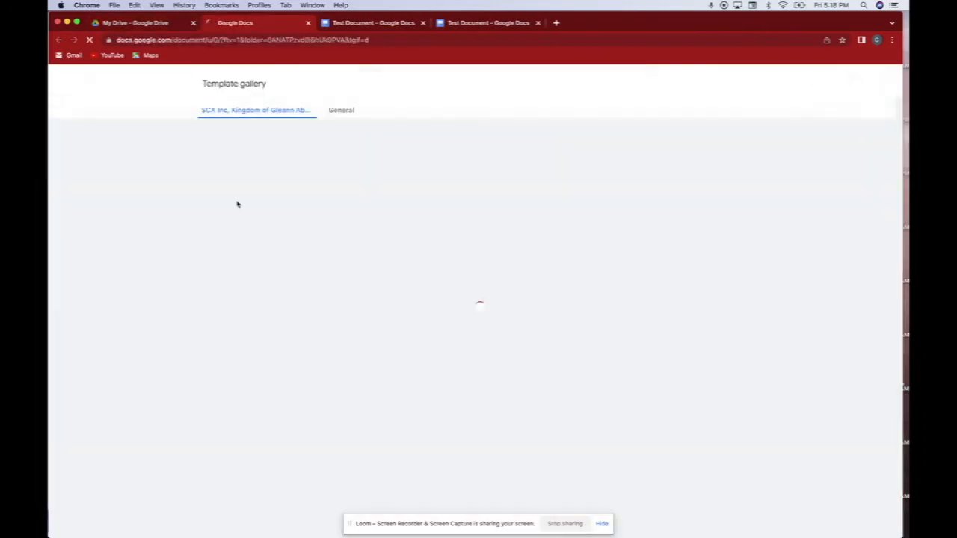
{"action": "left_click", "coordinate": [341, 110]}
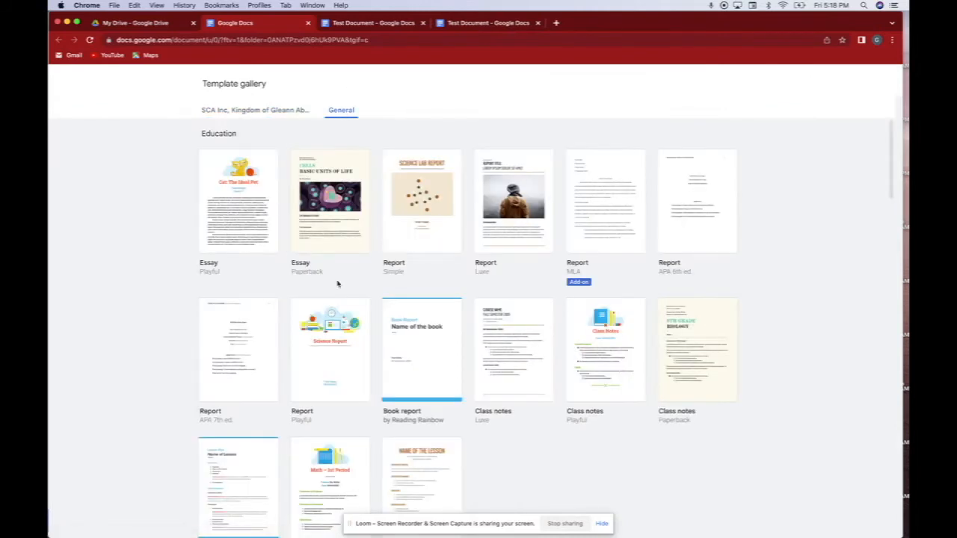
{"action": "left_click", "coordinate": [251, 110]}
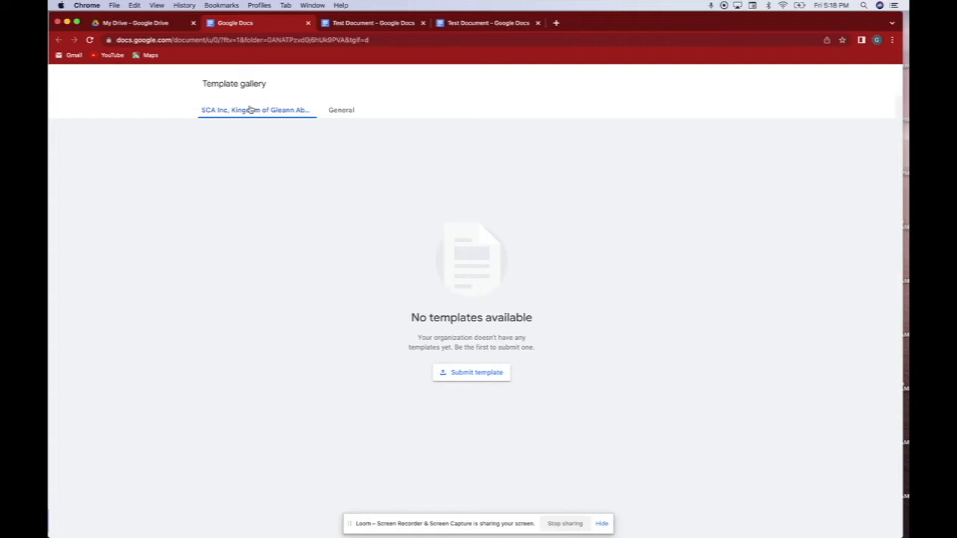
{"action": "left_click", "coordinate": [340, 112]}
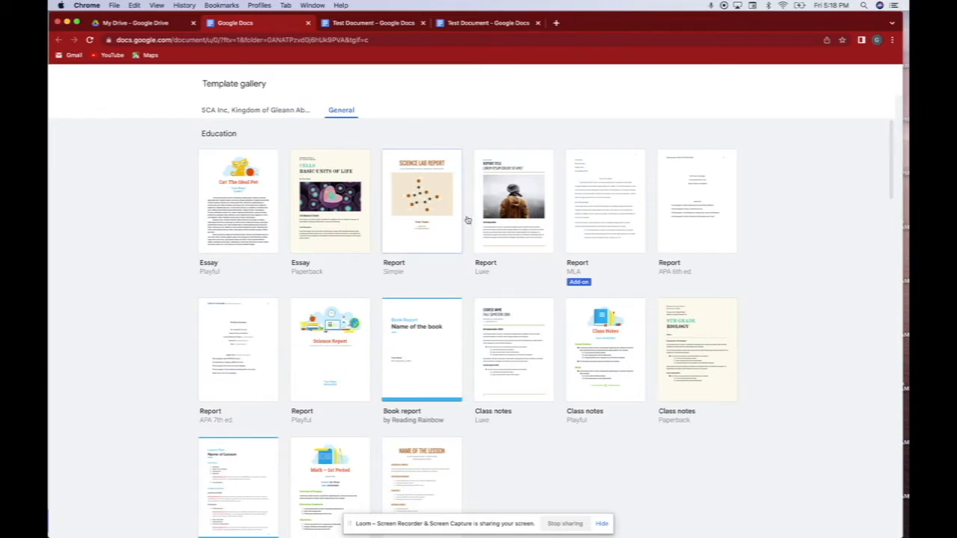
{"action": "left_click", "coordinate": [522, 247]}
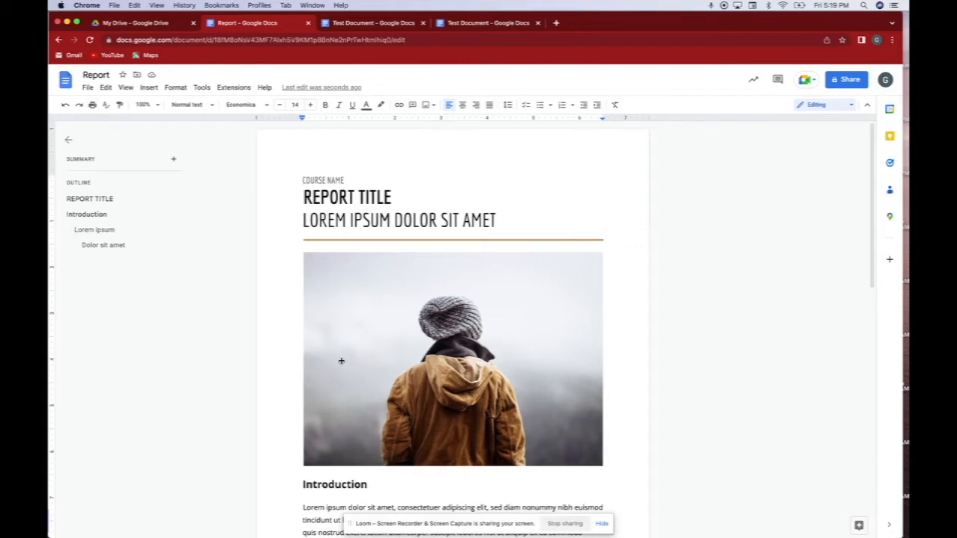
- Look through the report's pages and visit its Dolor sit amet, Lorem ipsum and REPORT TITLE headings via the outline
{"action": "scroll", "coordinate": [341, 361], "scroll_direction": "down", "scroll_amount": 3}
{"action": "scroll", "coordinate": [338, 418], "scroll_direction": "up", "scroll_amount": 3}
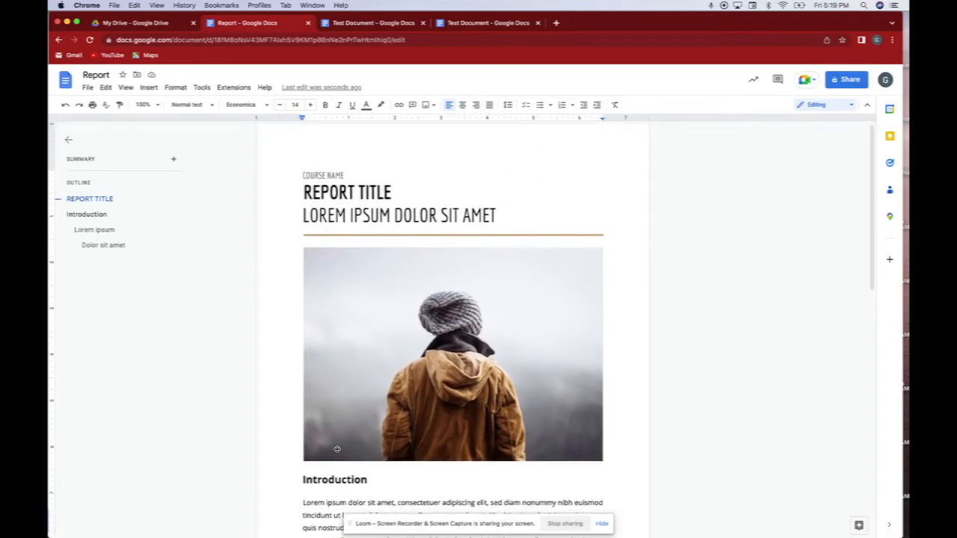
{"action": "scroll", "coordinate": [337, 449], "scroll_direction": "down", "scroll_amount": 10}
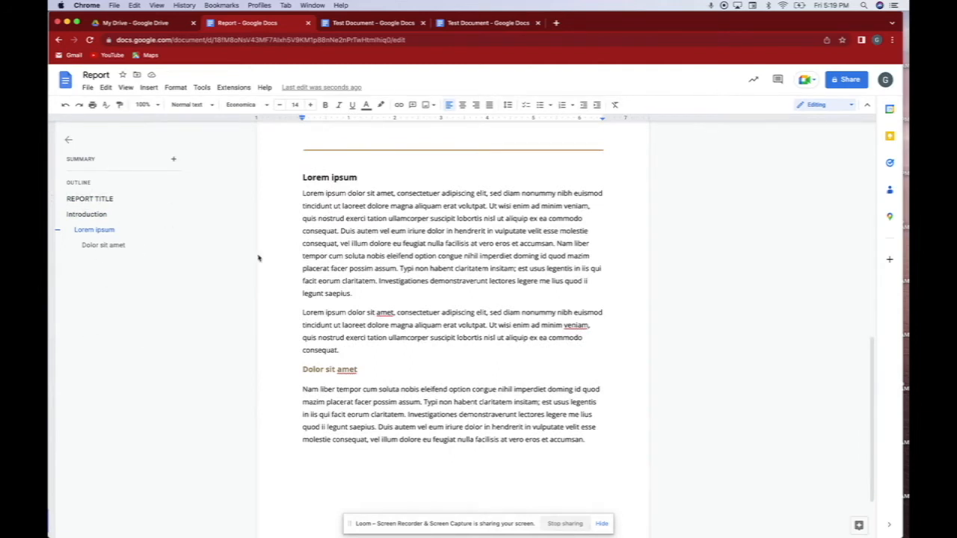
{"action": "scroll", "coordinate": [368, 271], "scroll_direction": "up", "scroll_amount": 10}
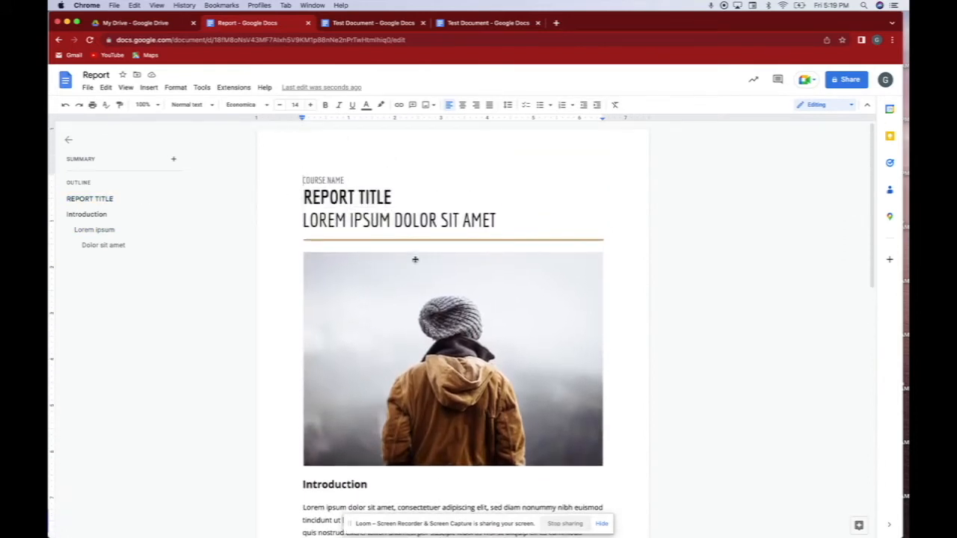
{"action": "left_click", "coordinate": [95, 248]}
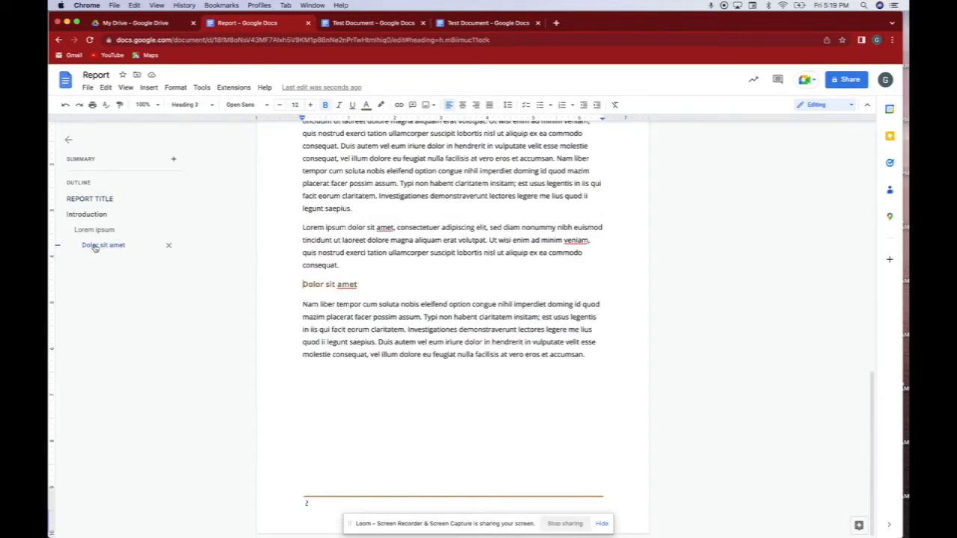
{"action": "left_click", "coordinate": [82, 231]}
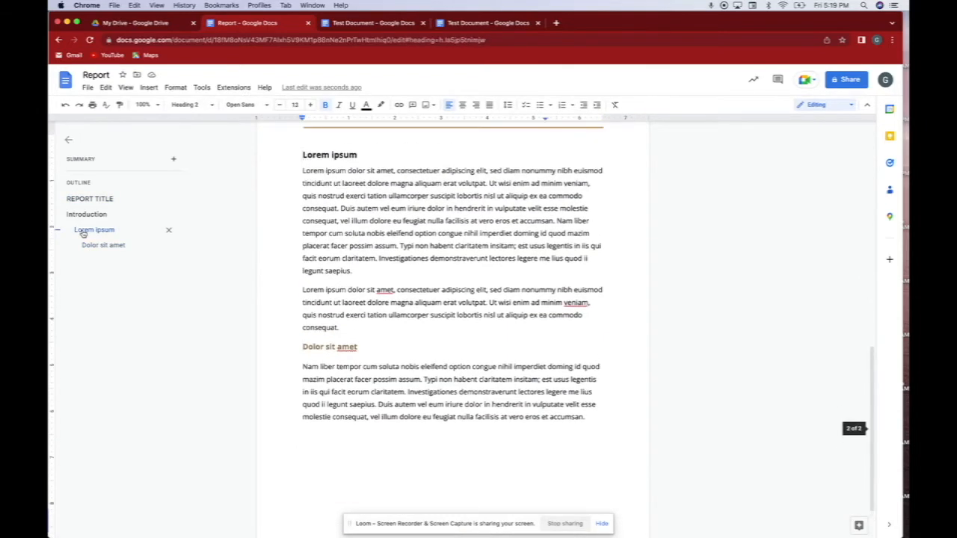
{"action": "left_click", "coordinate": [84, 200]}
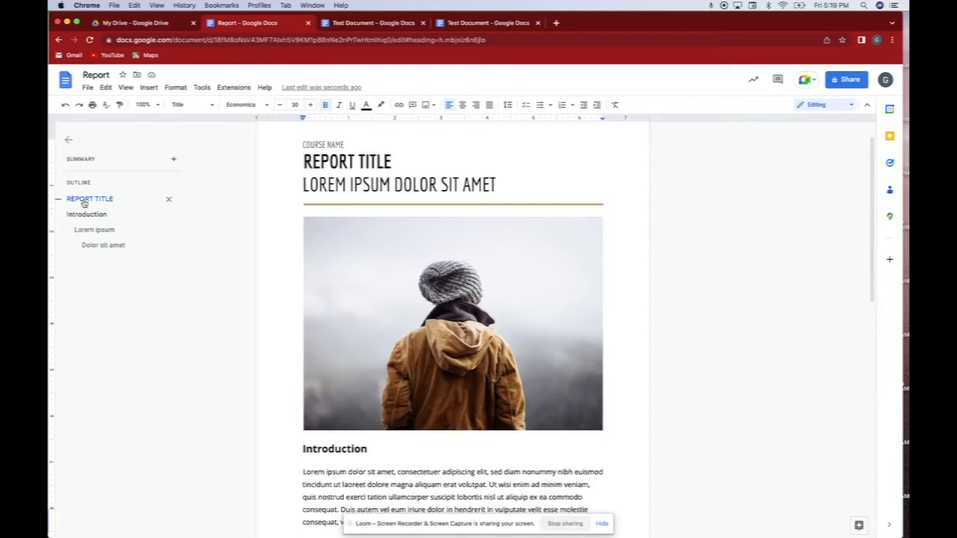
- Hide the document outline beside the report
{"action": "left_click", "coordinate": [68, 140]}
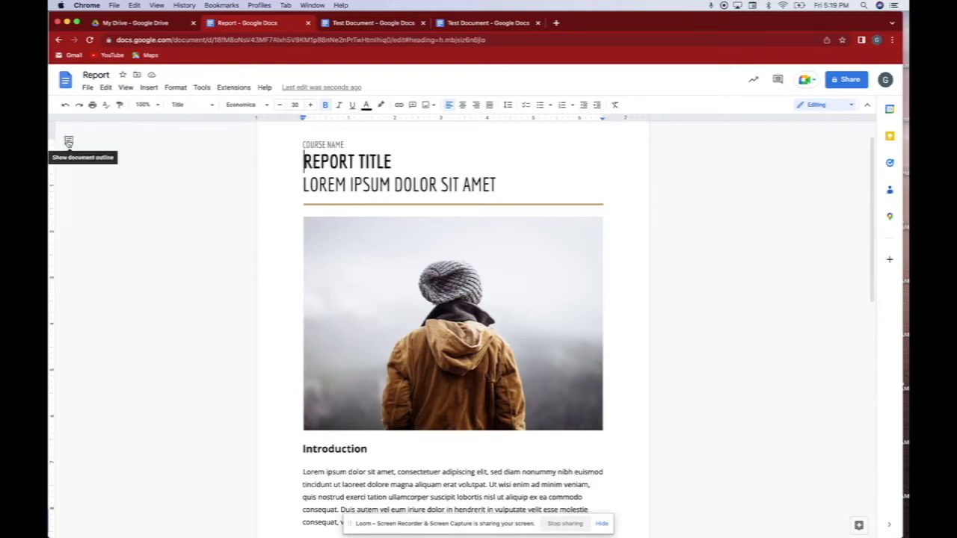
{"action": "left_click", "coordinate": [68, 141]}
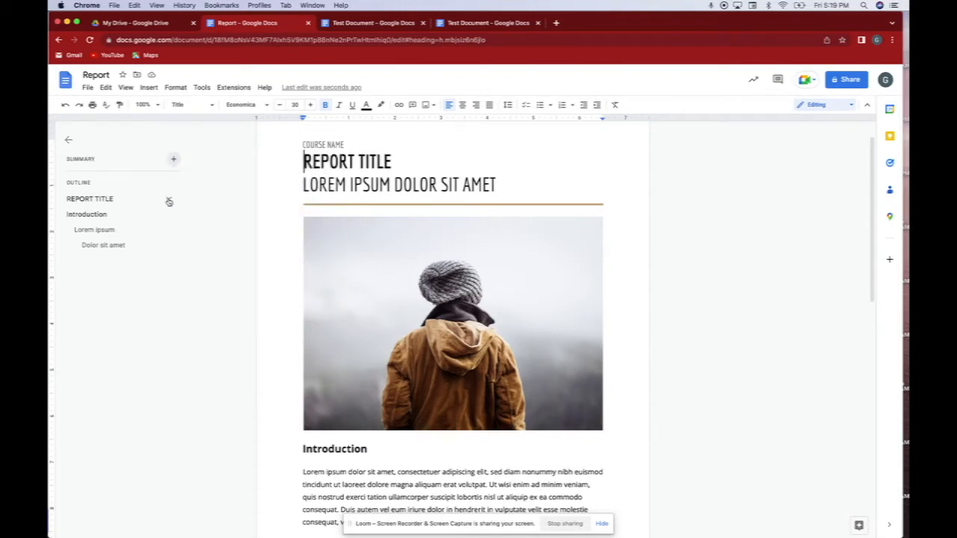
{"action": "left_click", "coordinate": [68, 140]}
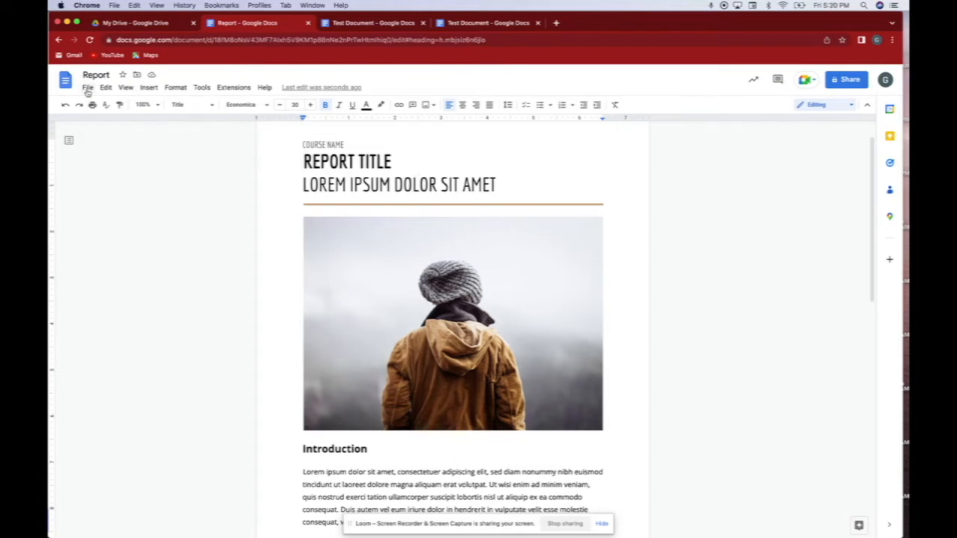
{"action": "left_click", "coordinate": [87, 89]}
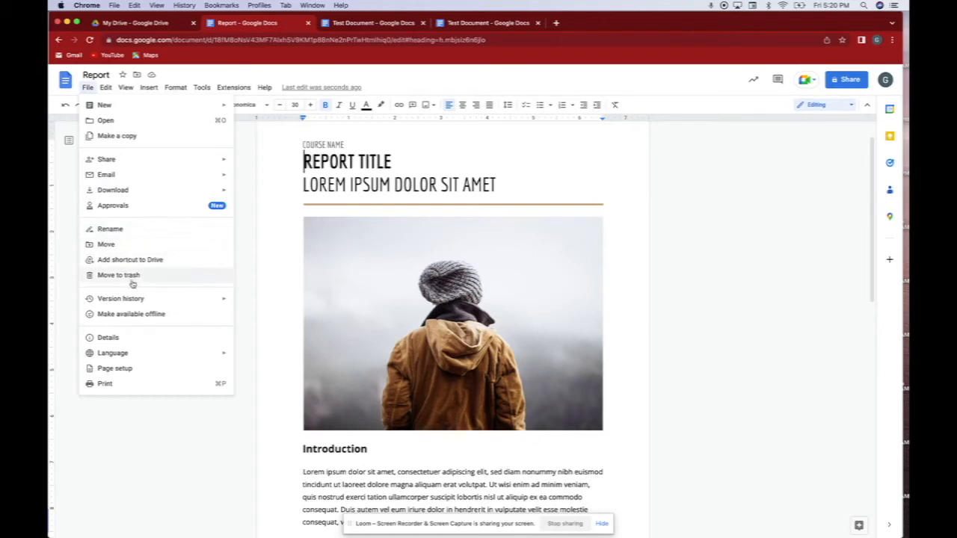
{"action": "mouse_move", "coordinate": [114, 179]}
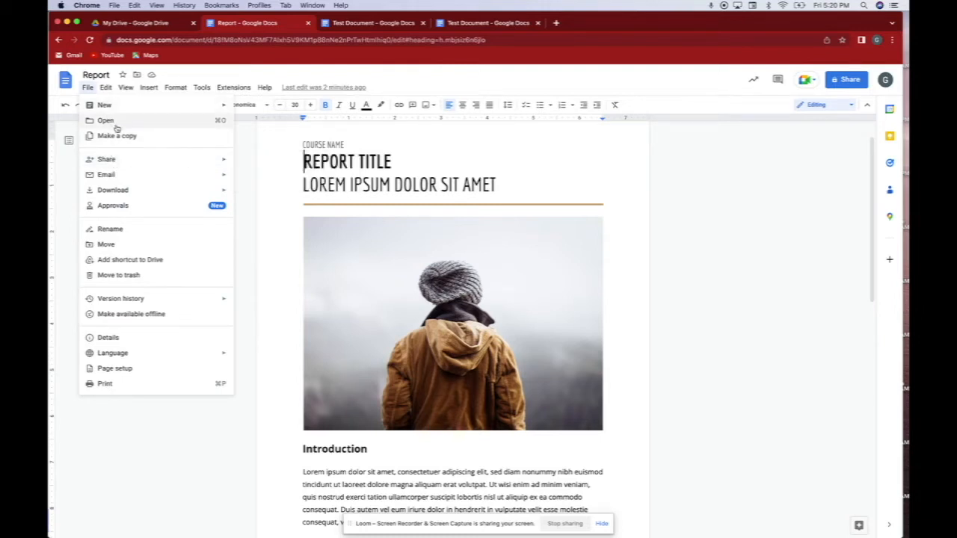
{"action": "mouse_move", "coordinate": [107, 90]}
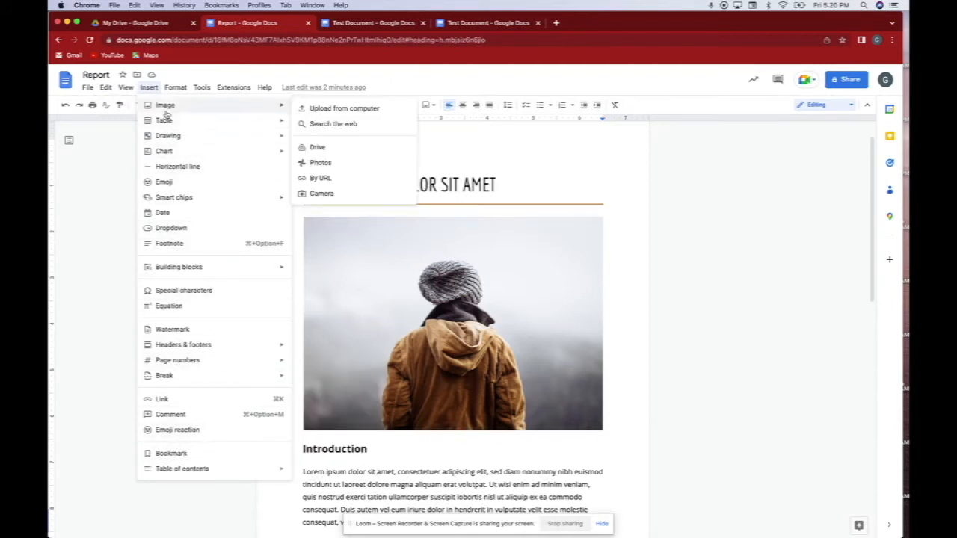
{"action": "mouse_move", "coordinate": [179, 91]}
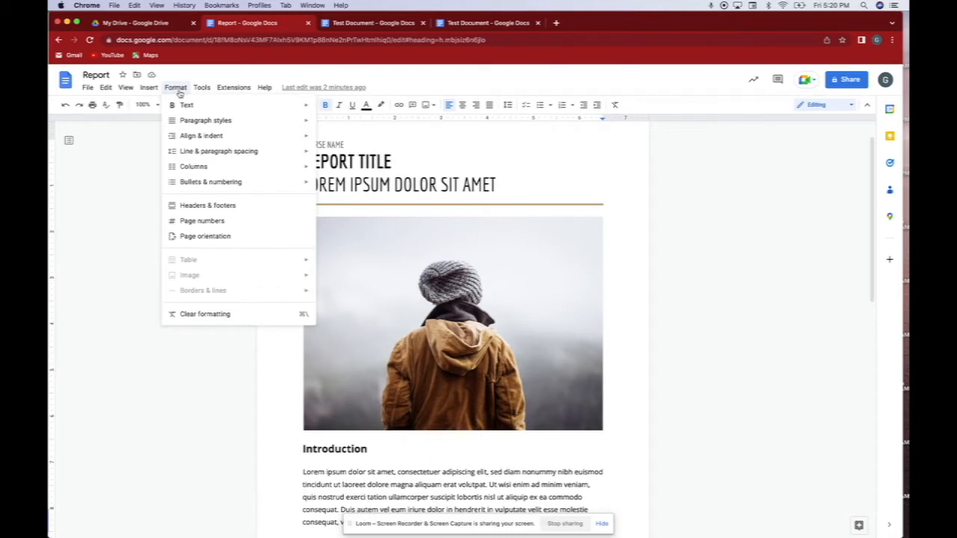
{"action": "mouse_move", "coordinate": [187, 189]}
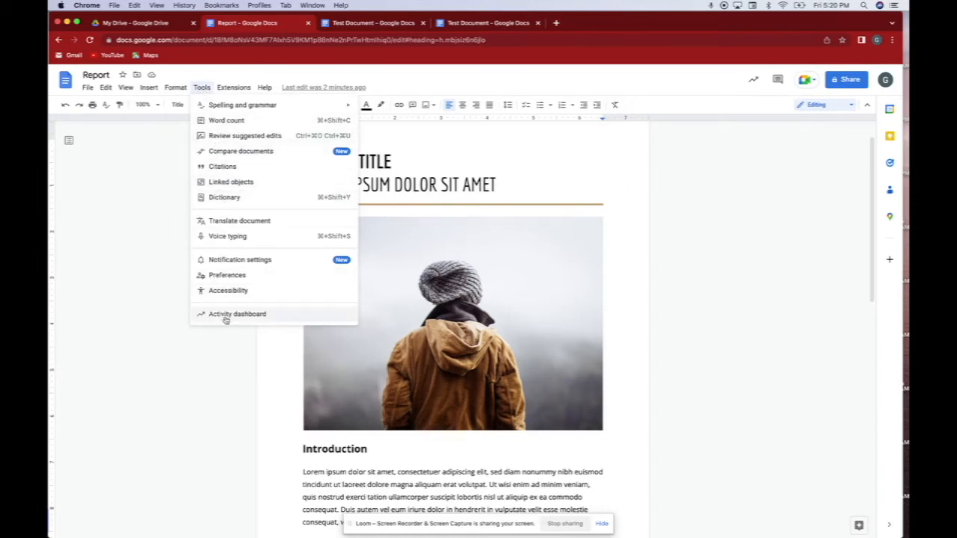
{"action": "mouse_move", "coordinate": [240, 91]}
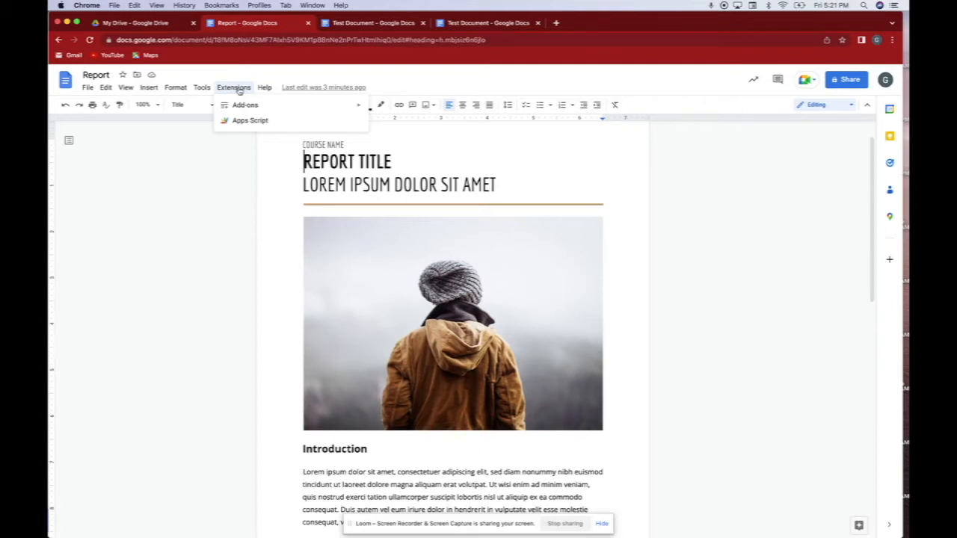
{"action": "left_click", "coordinate": [199, 217]}
- Replace the REPORT TITLE heading text with "Winter is Coming"
{"action": "left_click", "coordinate": [394, 162]}
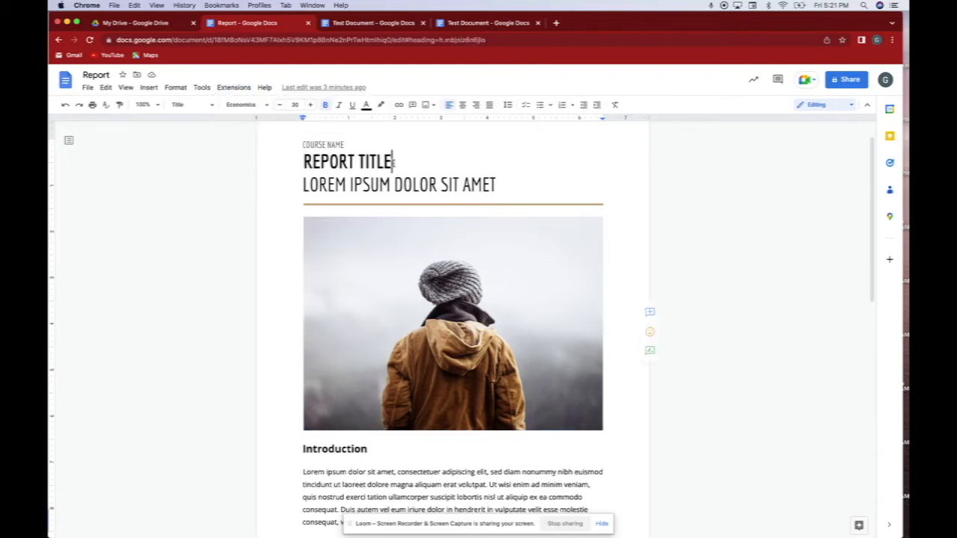
{"action": "key", "text": "BackSpace"}
{"action": "key", "text": "BackSpace"}
{"action": "key", "text": "BackSpace"}
{"action": "key", "text": "BackSpace"}
{"action": "key", "text": "BackSpace"}
{"action": "key", "text": "BackSpace"}
{"action": "key", "text": "BackSpace"}
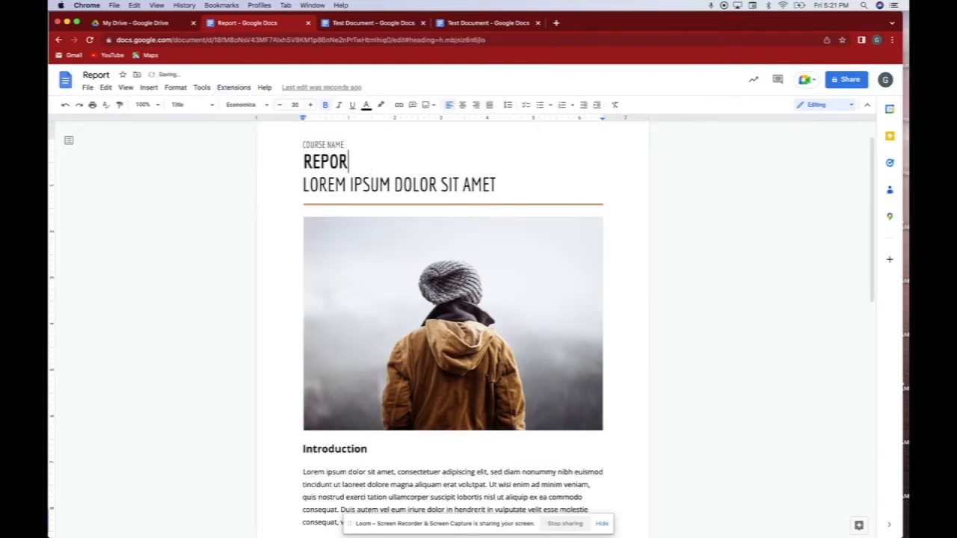
{"action": "key", "text": "BackSpace"}
{"action": "key", "text": "BackSpace"}
{"action": "key", "text": "BackSpace"}
{"action": "key", "text": "BackSpace"}
{"action": "key", "text": "BackSpace"}
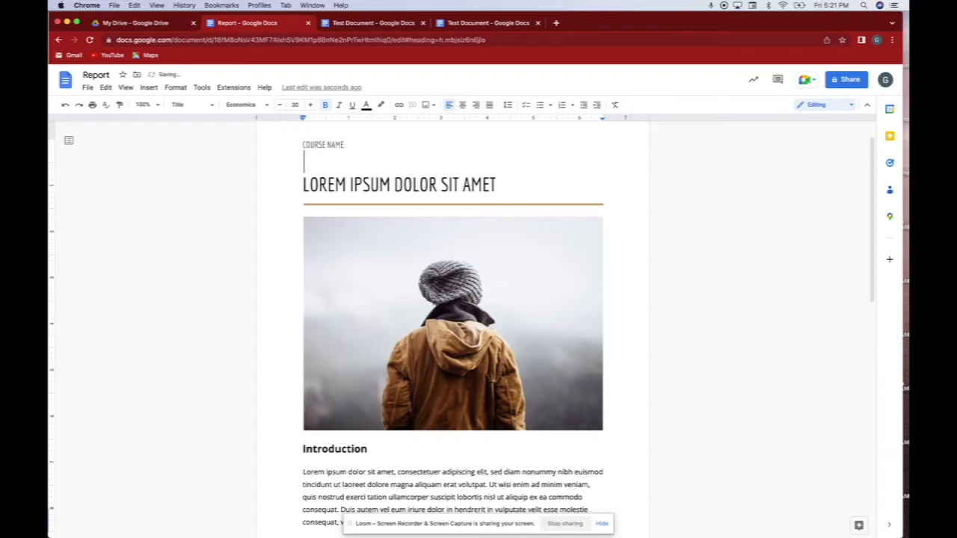
{"action": "type", "text": "Winter in"}
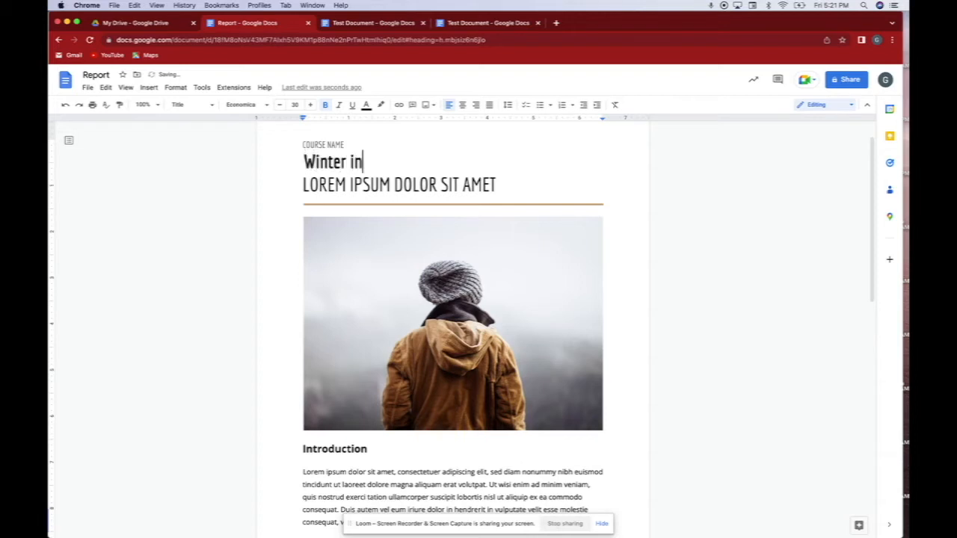
{"action": "key", "text": "BackSpace"}
{"action": "type", "text": "s com"}
{"action": "key", "text": "BackSpace"}
{"action": "key", "text": "BackSpace"}
{"action": "key", "text": "BackSpace"}
{"action": "type", "text": "Coming"}
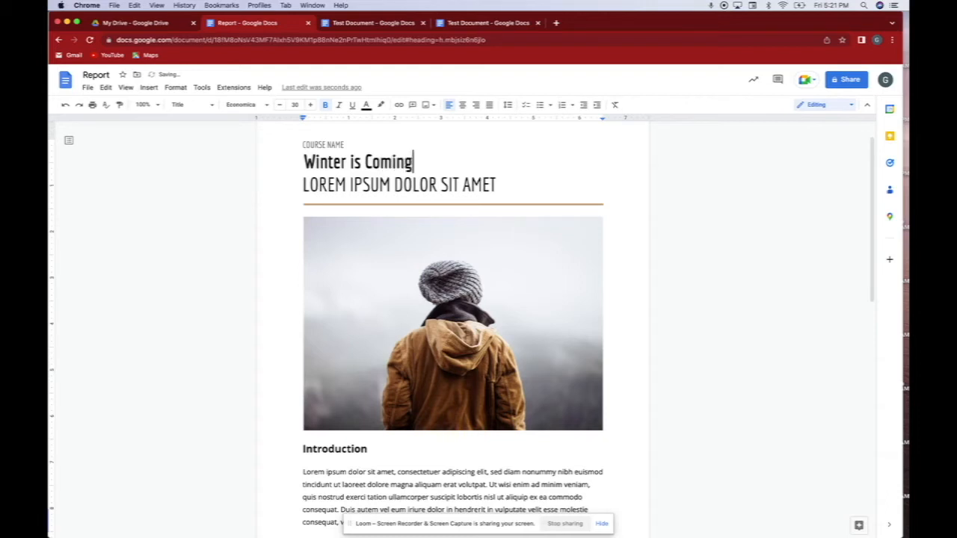
- Show the document outline again and dismiss the tip about document summaries
{"action": "left_click", "coordinate": [68, 141]}
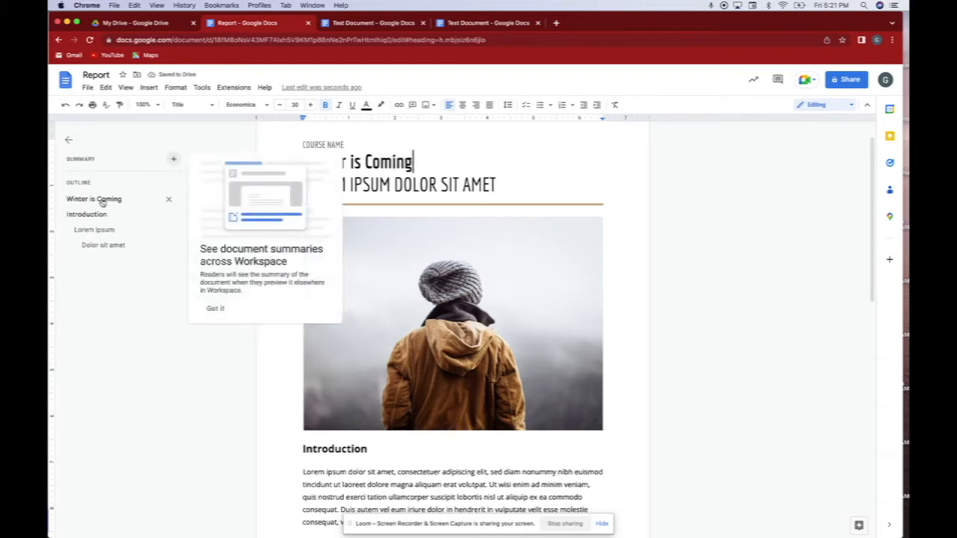
{"action": "left_click", "coordinate": [679, 204]}
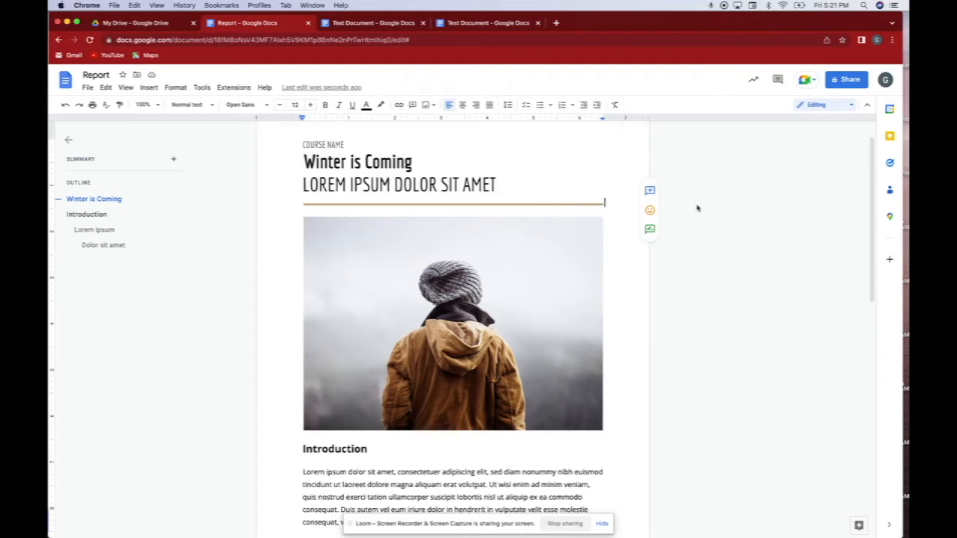
- Add a smiling face with hearts emoji reaction beside the title and a pensive face reaction beside the photo
{"action": "left_click", "coordinate": [499, 183]}
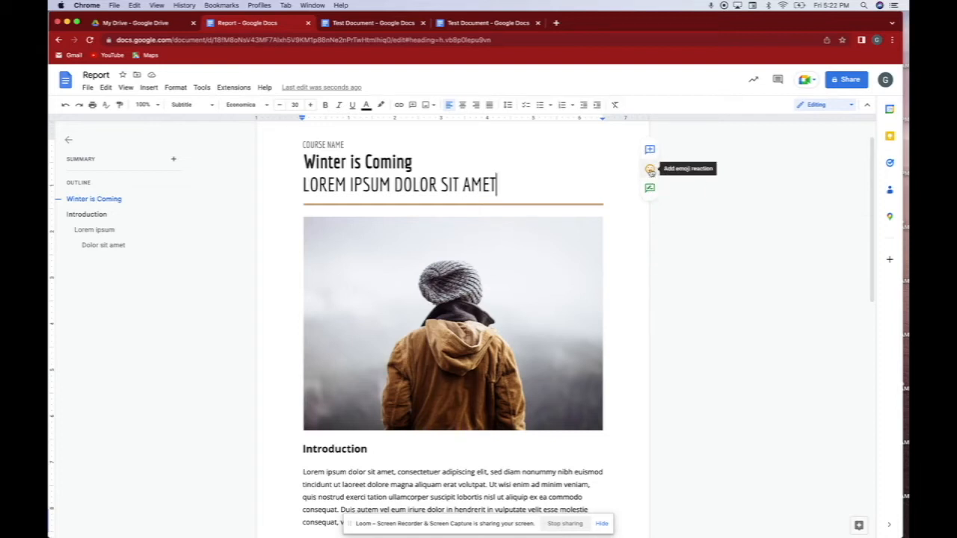
{"action": "left_click", "coordinate": [650, 171]}
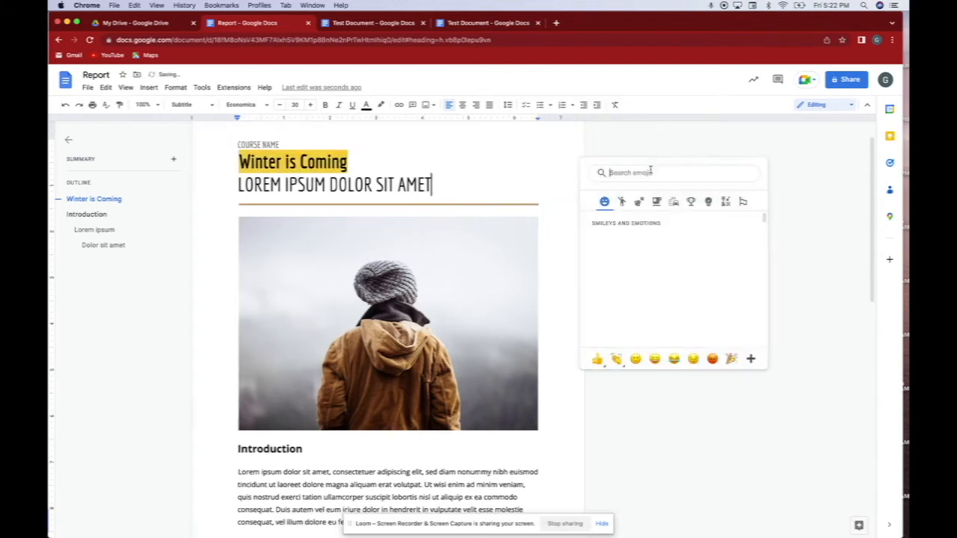
{"action": "left_click", "coordinate": [694, 263]}
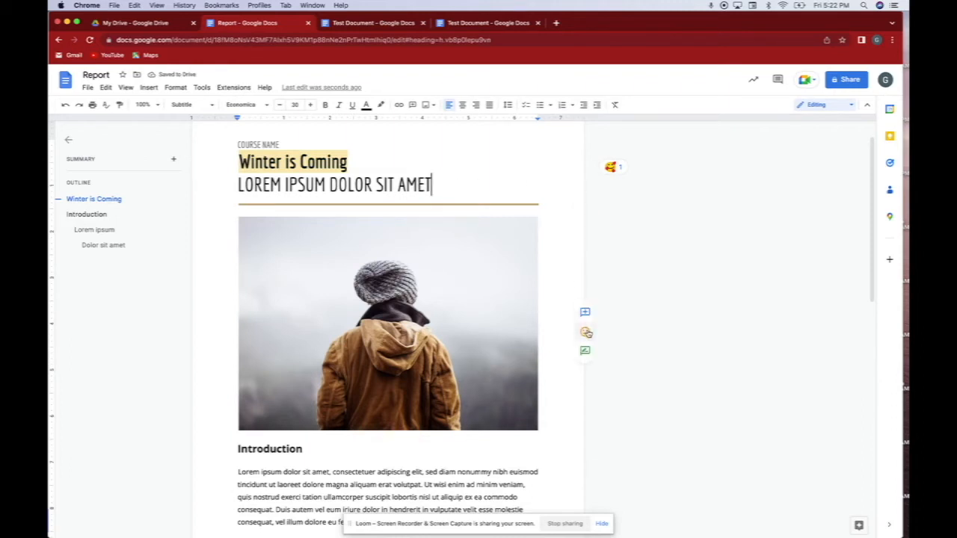
{"action": "left_click", "coordinate": [586, 332]}
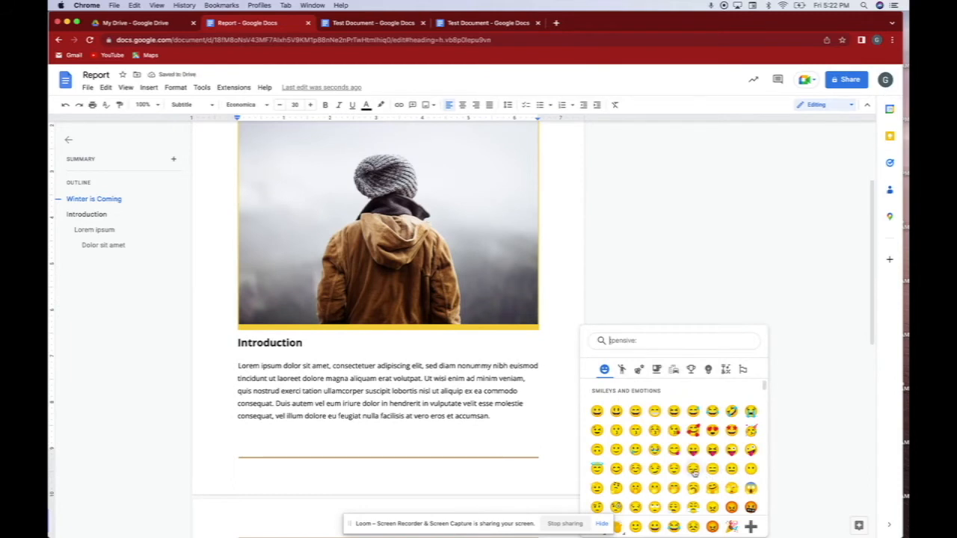
{"action": "left_click", "coordinate": [693, 471]}
- Add the comment "Please check your grammar" to the words "ut aliquip ex ea commodo" in the Introduction paragraph
{"action": "scroll", "coordinate": [628, 329], "scroll_direction": "down", "scroll_amount": 3}
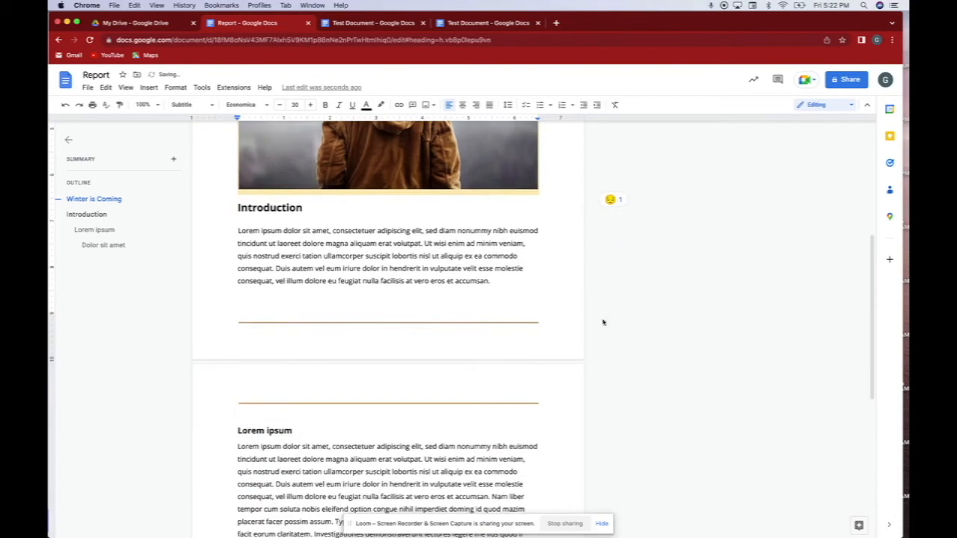
{"action": "left_click_drag", "start_coordinate": [431, 259], "coordinate": [516, 259]}
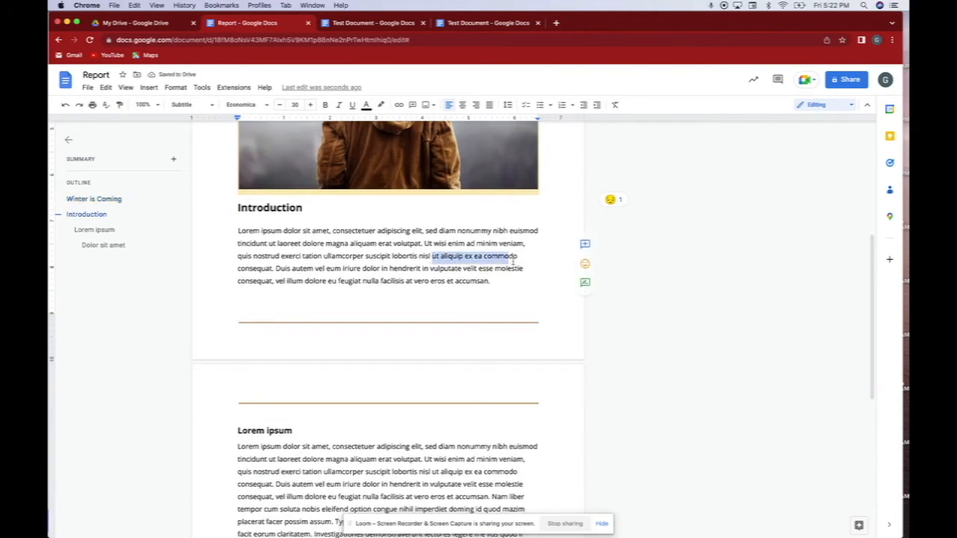
{"action": "left_click", "coordinate": [584, 244]}
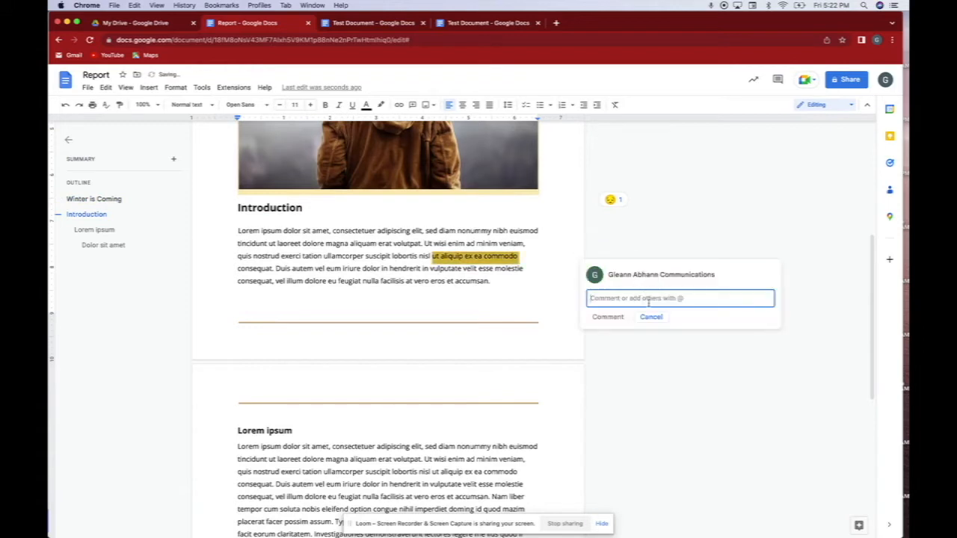
{"action": "type", "text": "Please"}
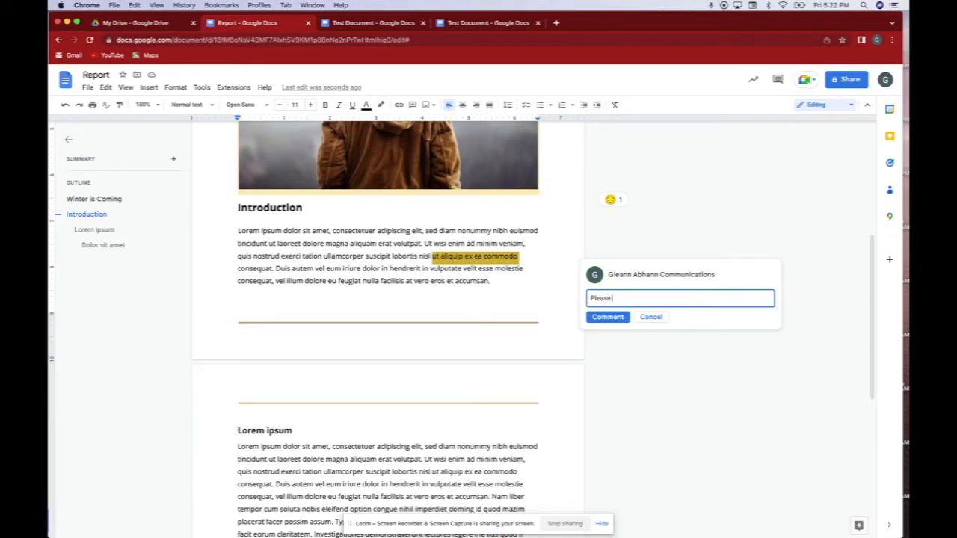
{"action": "type", "text": " check your grammar"}
{"action": "left_click", "coordinate": [614, 317]}
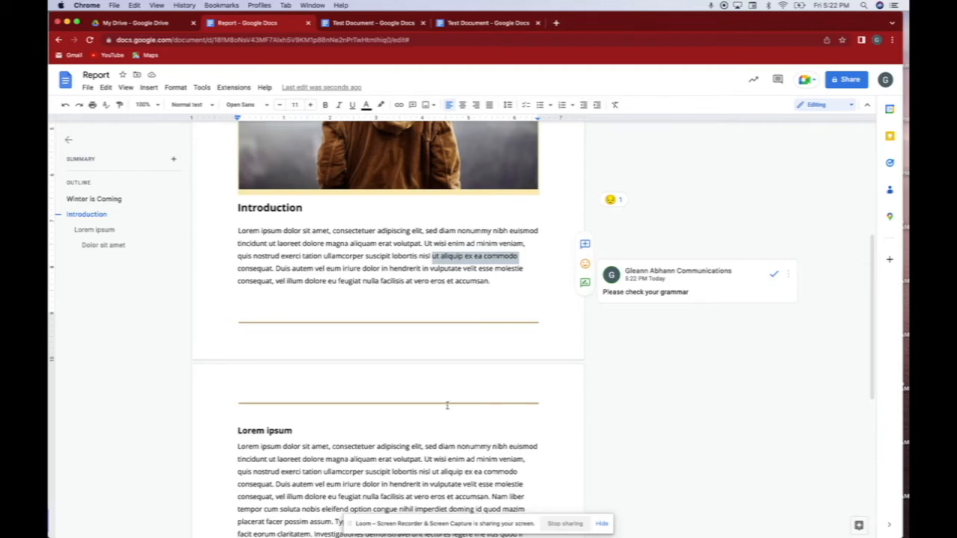
- View the available fonts for the Introduction heading and close the list without choosing one
{"action": "scroll", "coordinate": [348, 404], "scroll_direction": "down", "scroll_amount": 5}
{"action": "scroll", "coordinate": [349, 404], "scroll_direction": "up", "scroll_amount": 7}
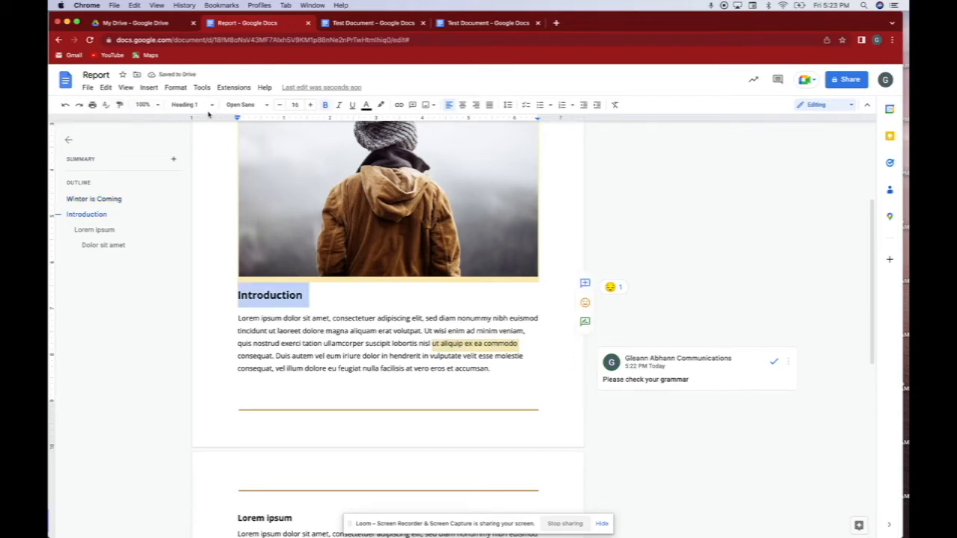
{"action": "left_click", "coordinate": [265, 107]}
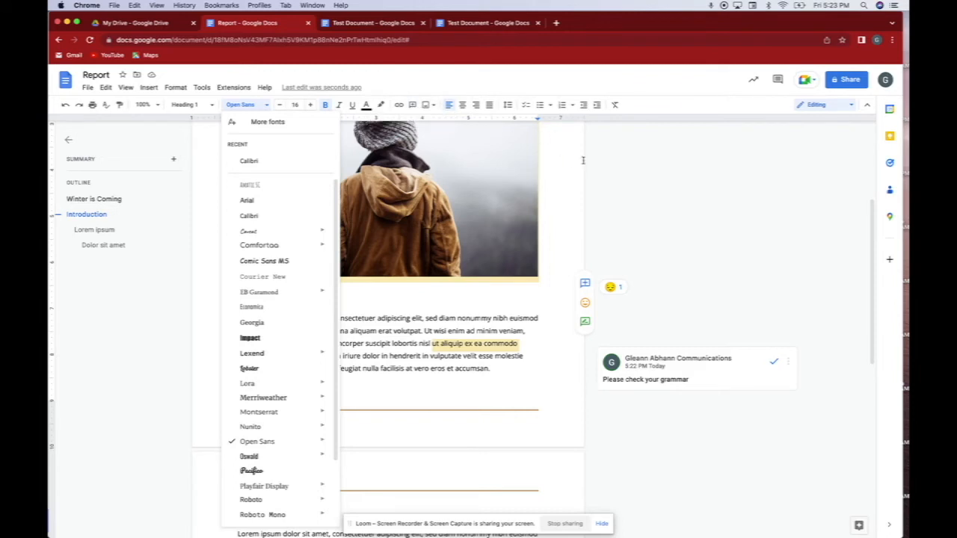
{"action": "left_click", "coordinate": [618, 172]}
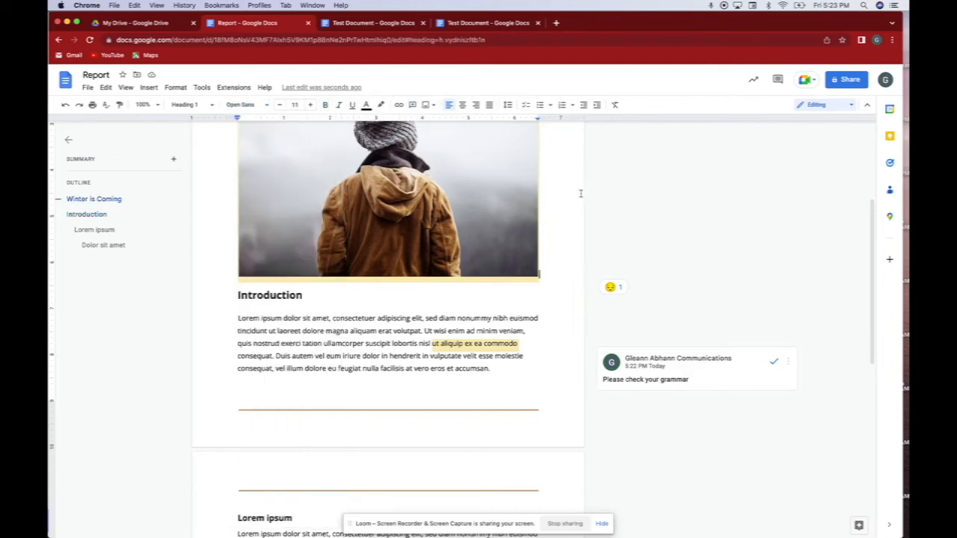
{"action": "left_click", "coordinate": [541, 405]}
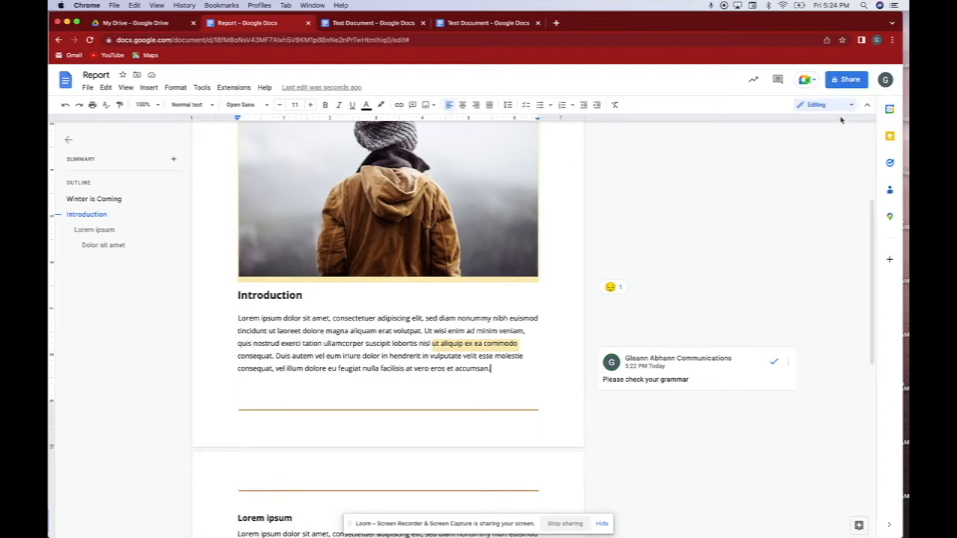
- Share the report with a suggested contact as Editor, with the message "Please review", and approve sharing outside the organization
{"action": "left_click", "coordinate": [847, 80]}
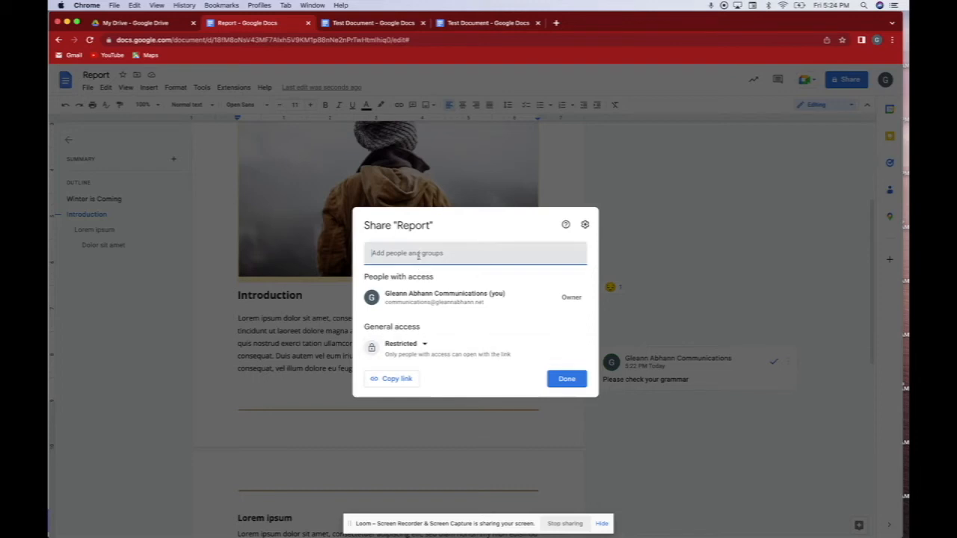
{"action": "left_click", "coordinate": [418, 255]}
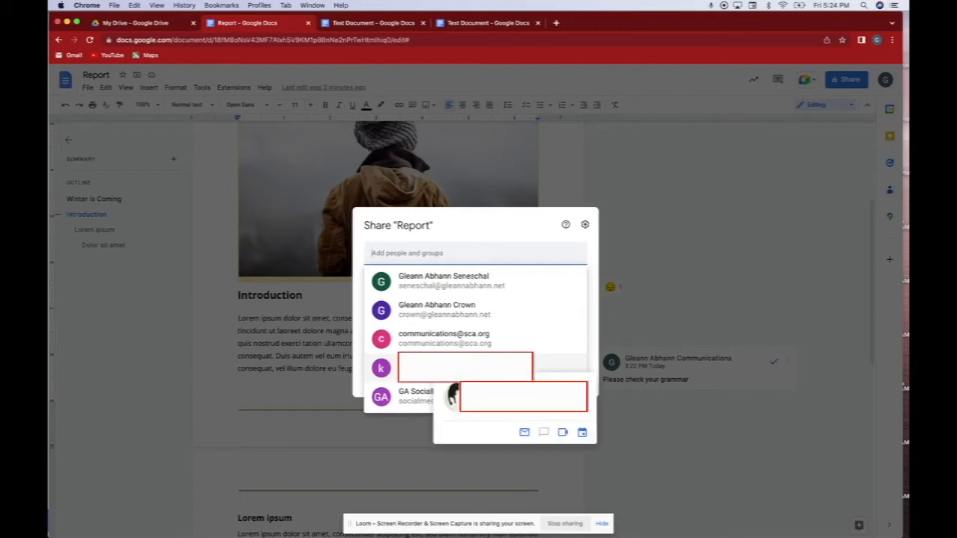
{"action": "left_click", "coordinate": [453, 370]}
{"action": "left_click", "coordinate": [407, 305]}
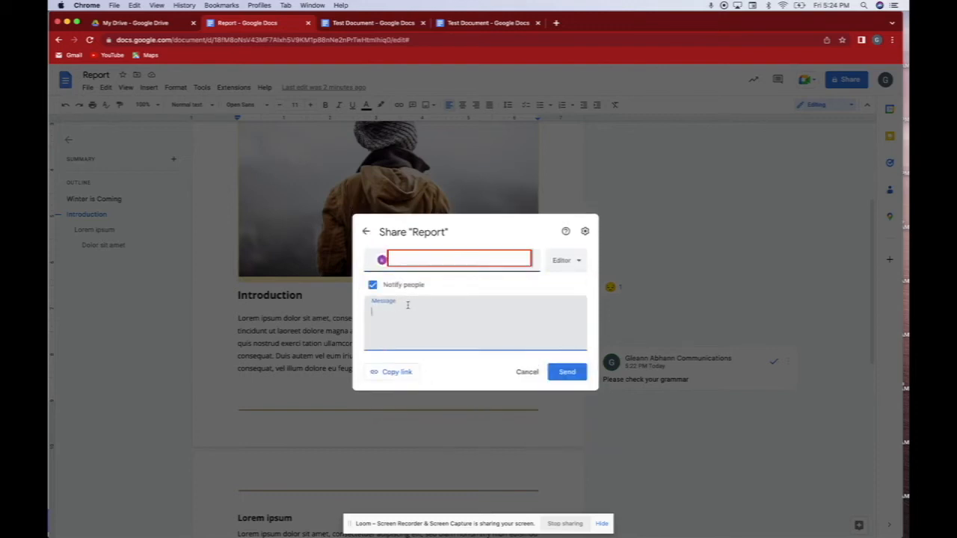
{"action": "type", "text": "Please review"}
{"action": "left_click", "coordinate": [566, 373]}
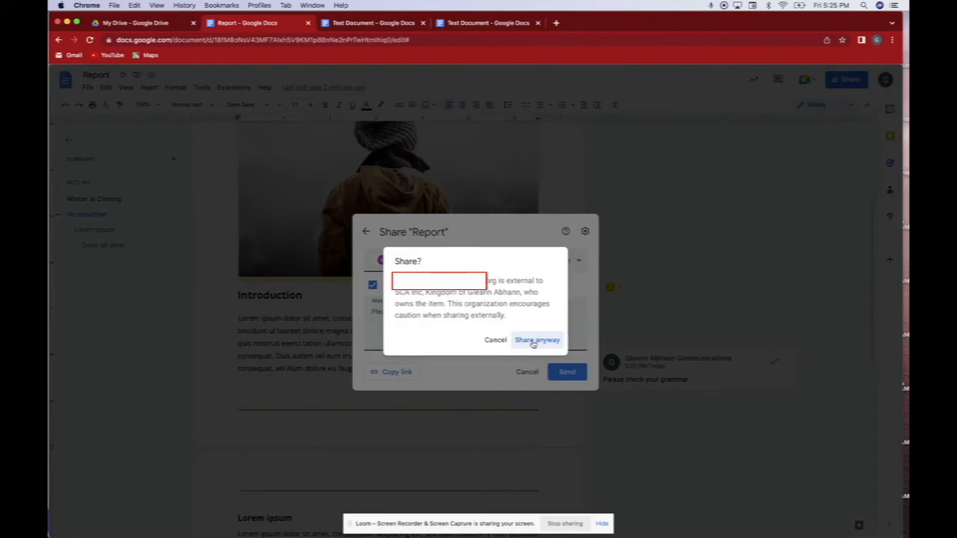
{"action": "left_click", "coordinate": [536, 340]}
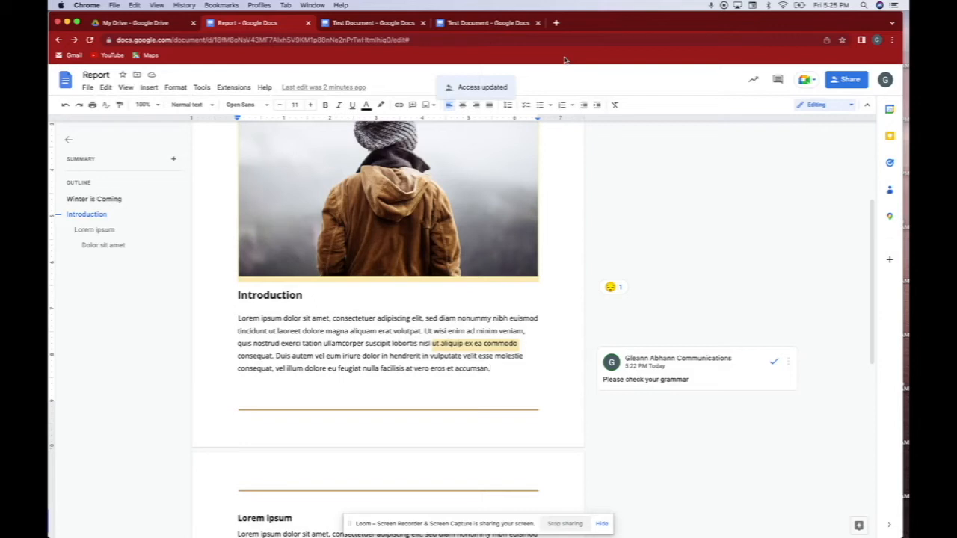
- Set the report's general access to Anyone with the link and finish the sharing settings
{"action": "left_click", "coordinate": [850, 80]}
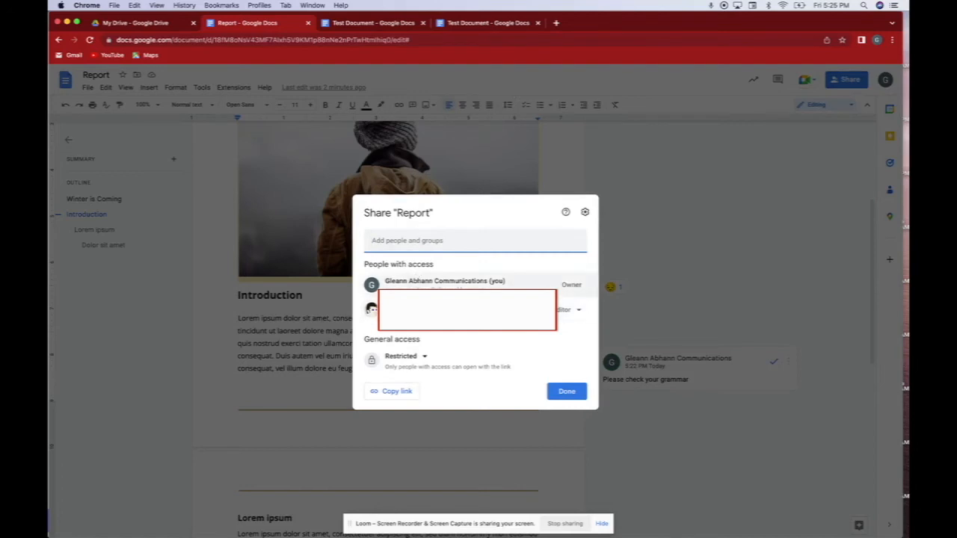
{"action": "left_click", "coordinate": [422, 356]}
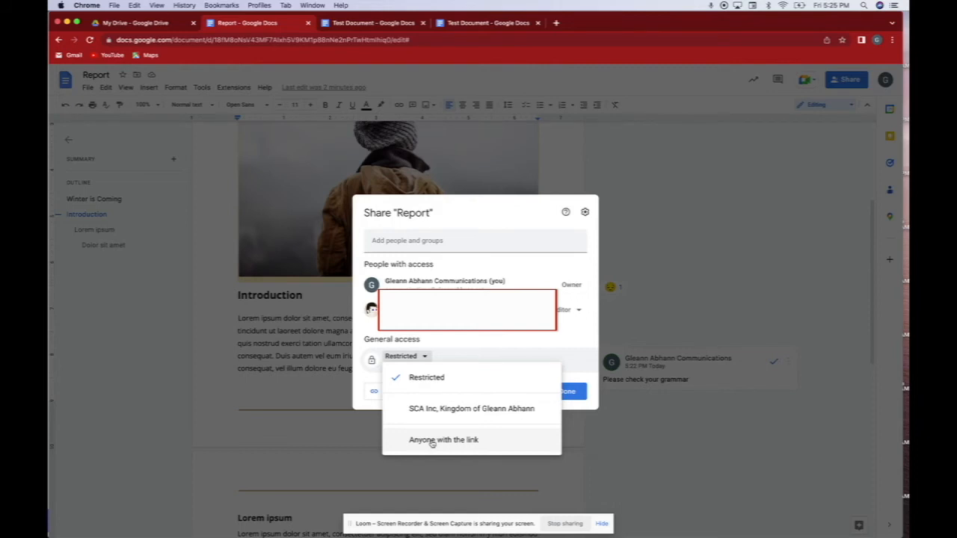
{"action": "left_click", "coordinate": [432, 441]}
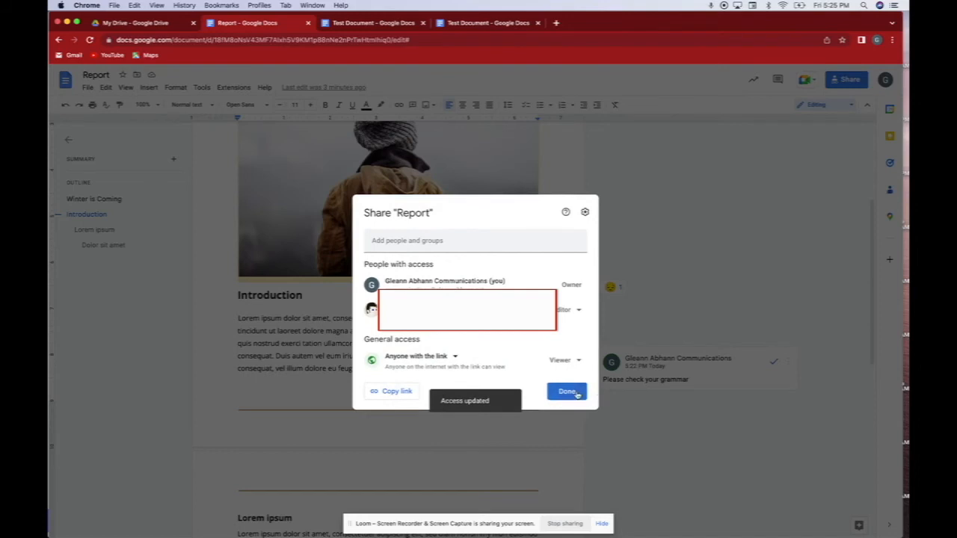
{"action": "left_click", "coordinate": [567, 392]}
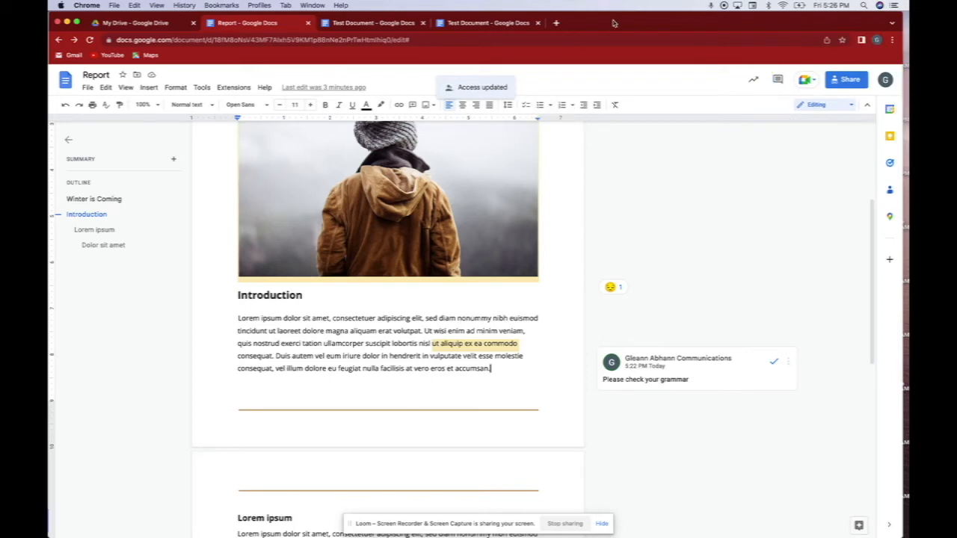
- Switch to the recipient's browser window and open the Report document from Shared with me in Google Drive
{"action": "left_click_drag", "start_coordinate": [613, 23], "coordinate": [618, 46]}
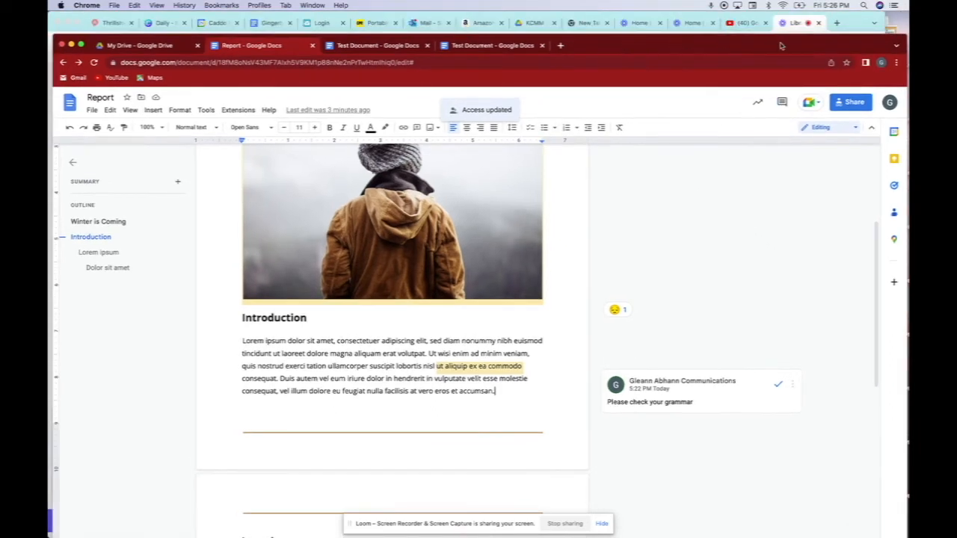
{"action": "left_click", "coordinate": [838, 29]}
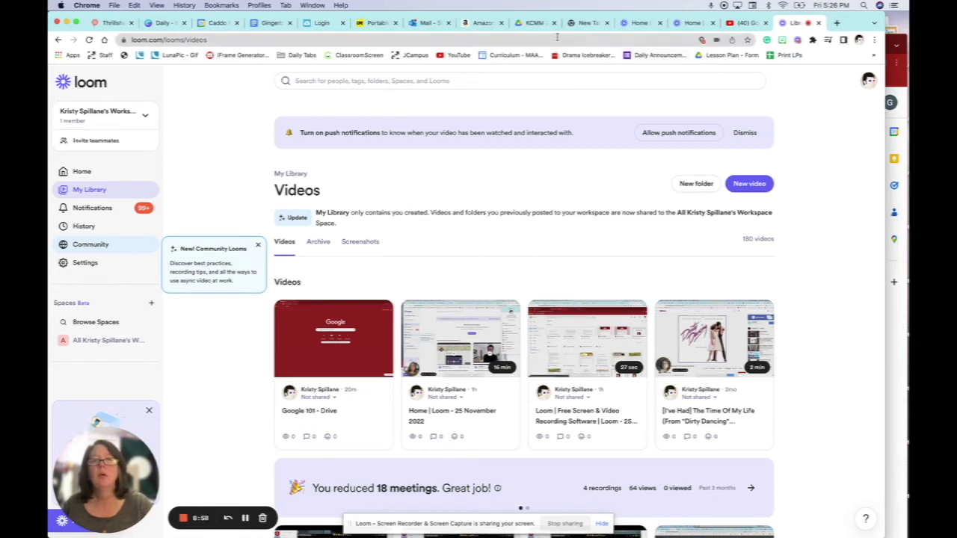
{"action": "left_click", "coordinate": [534, 23]}
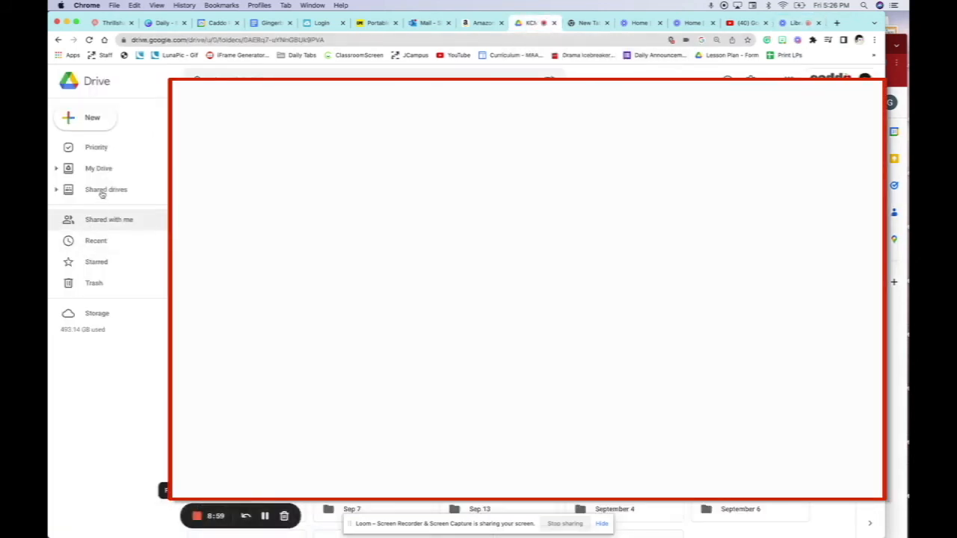
{"action": "left_click", "coordinate": [103, 167]}
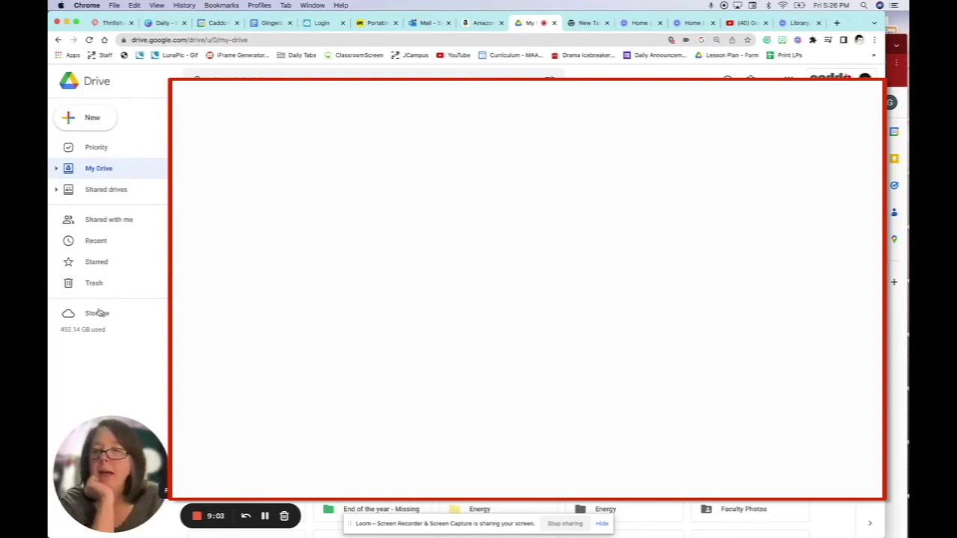
{"action": "left_click", "coordinate": [105, 222]}
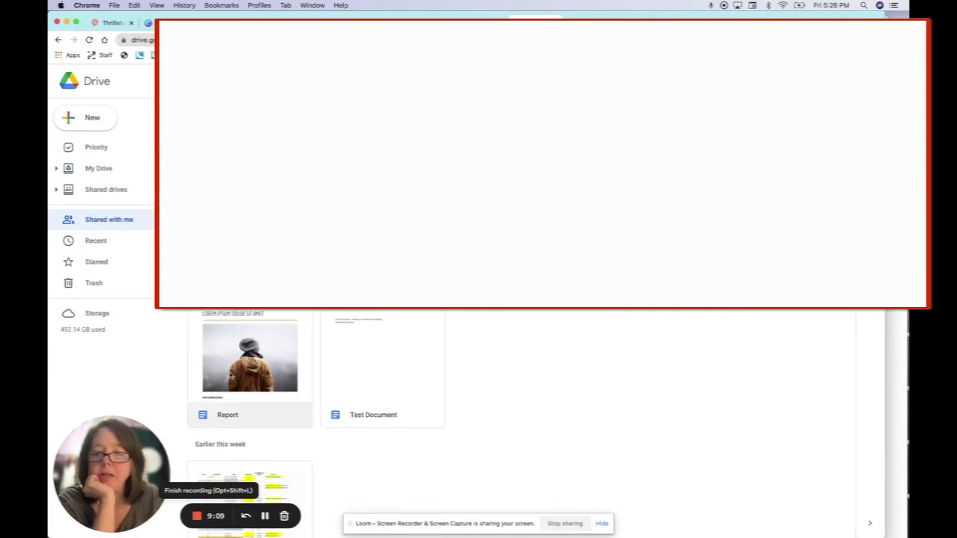
{"action": "left_click", "coordinate": [232, 374]}
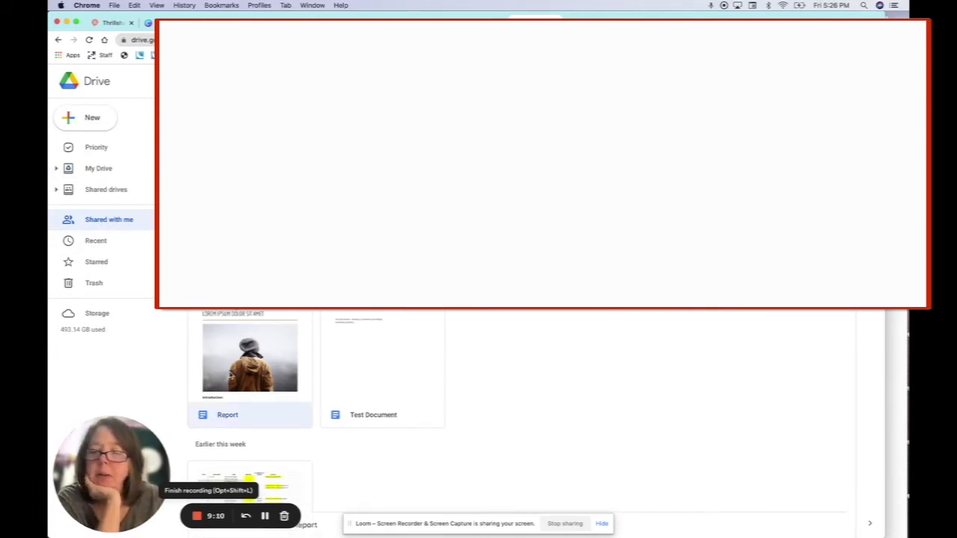
{"action": "double_click", "coordinate": [241, 402]}
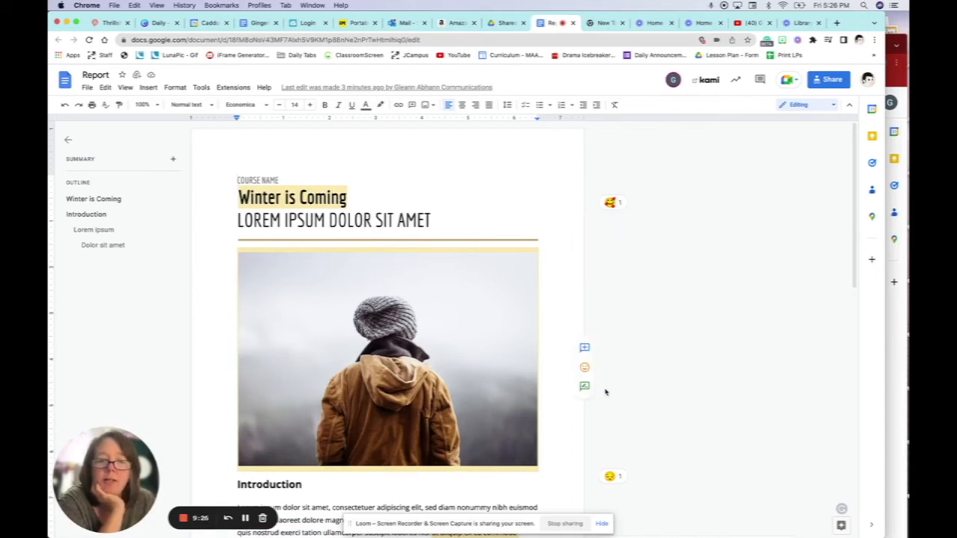
- Return to the owner's window and show the access role options for the contact the report is shared with
{"action": "left_click", "coordinate": [899, 58]}
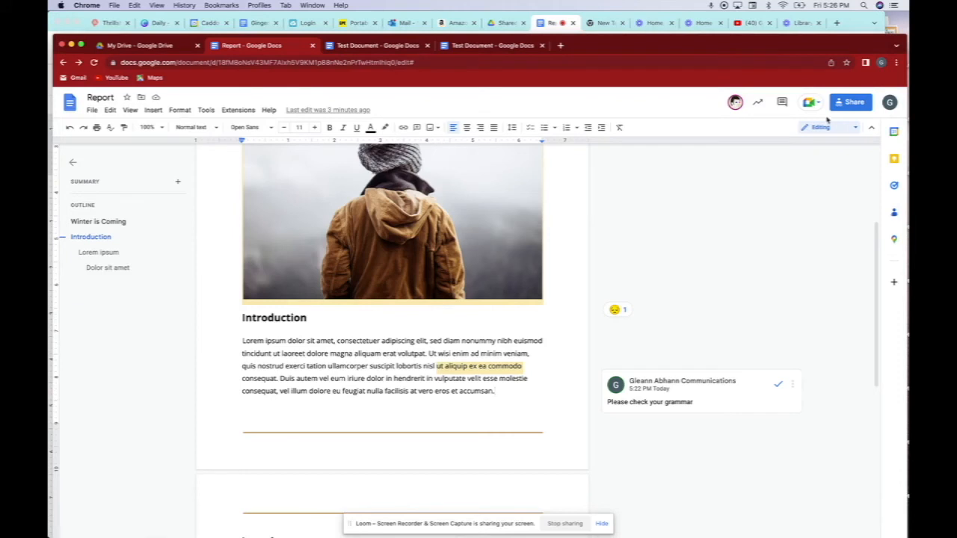
{"action": "left_click", "coordinate": [852, 105]}
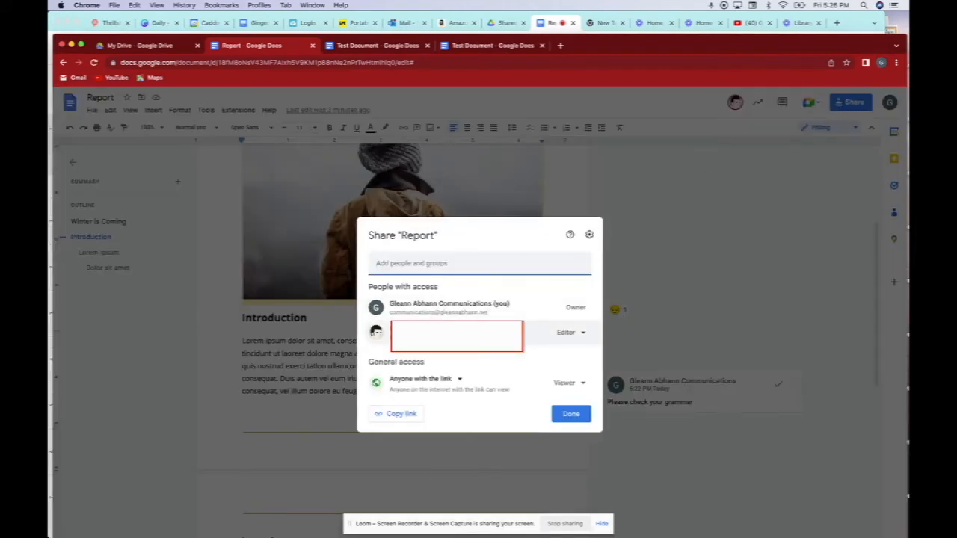
{"action": "left_click", "coordinate": [584, 334]}
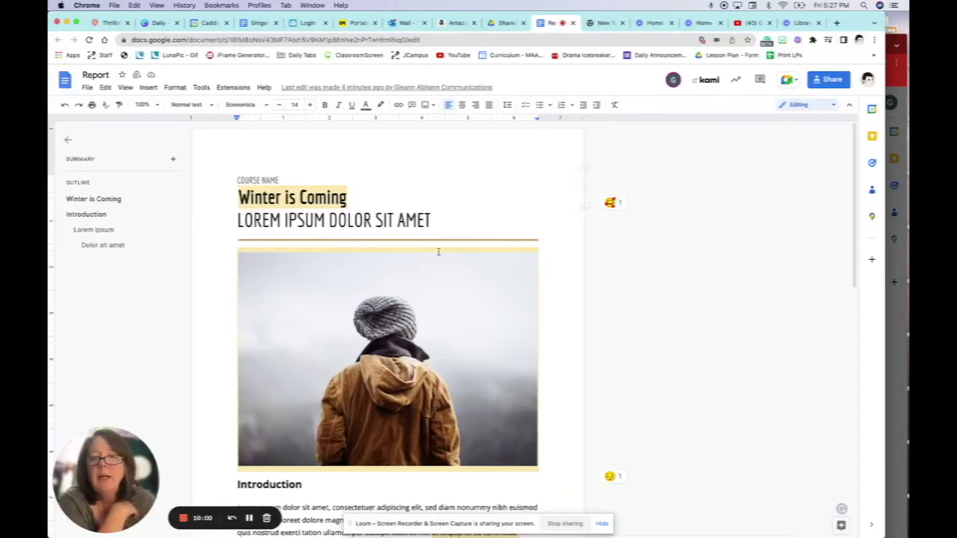
- In the recipient's window, replace the COURSE NAME line above the title with the suggested chip "Gleann Abhann Chamberlain"
{"action": "left_click", "coordinate": [282, 198]}
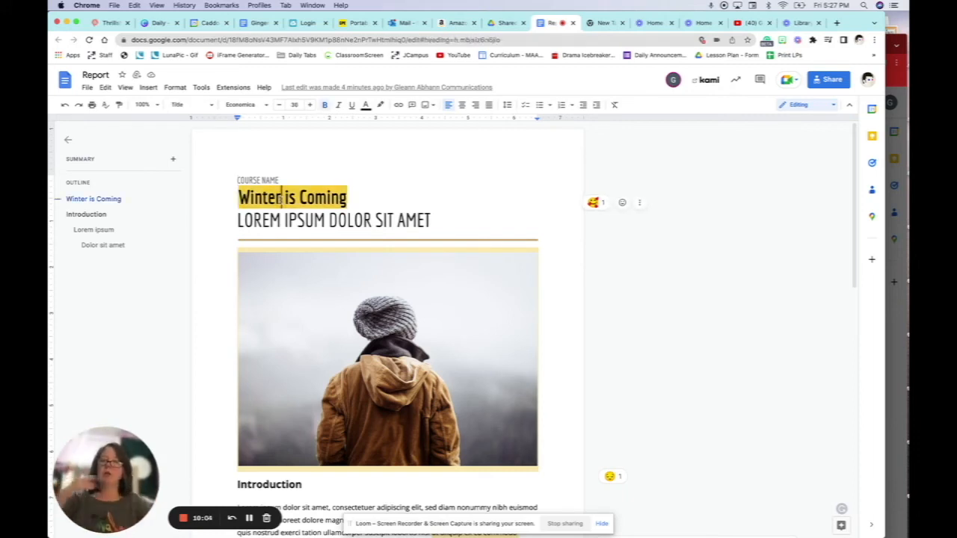
{"action": "left_click", "coordinate": [278, 180]}
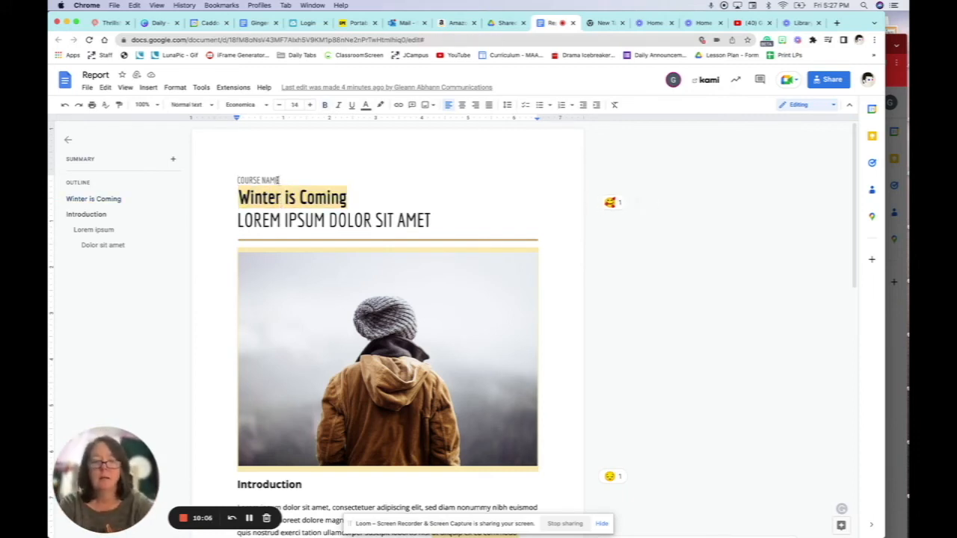
{"action": "key", "text": "BackSpace"}
{"action": "key", "text": "BackSpace"}
{"action": "key", "text": "BackSpace"}
{"action": "key", "text": "BackSpace"}
{"action": "key", "text": "BackSpace"}
{"action": "key", "text": "BackSpace"}
{"action": "key", "text": "BackSpace"}
{"action": "key", "text": "BackSpace"}
{"action": "key", "text": "BackSpace"}
{"action": "key", "text": "BackSpace"}
{"action": "key", "text": "BackSpace"}
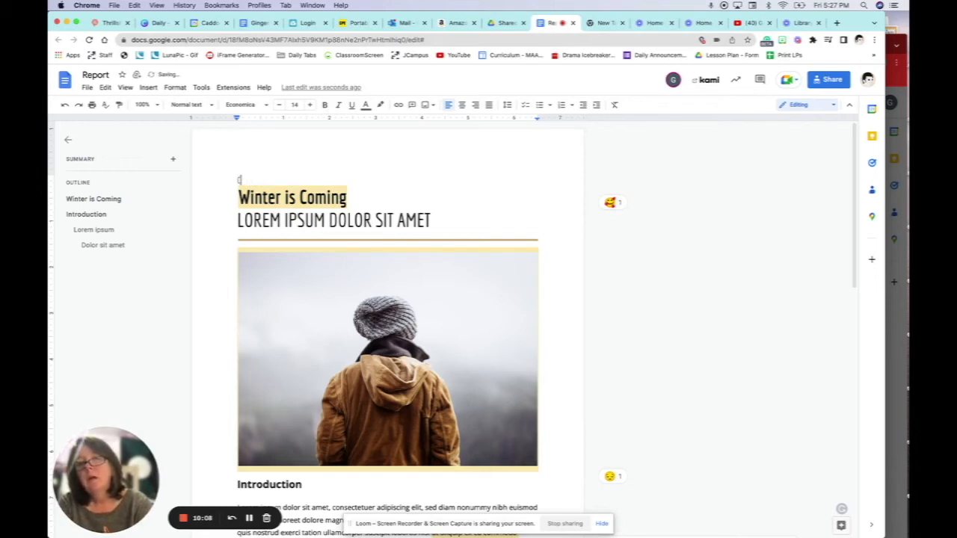
{"action": "type", "text": "Gleann Abhann Chamberlain"}
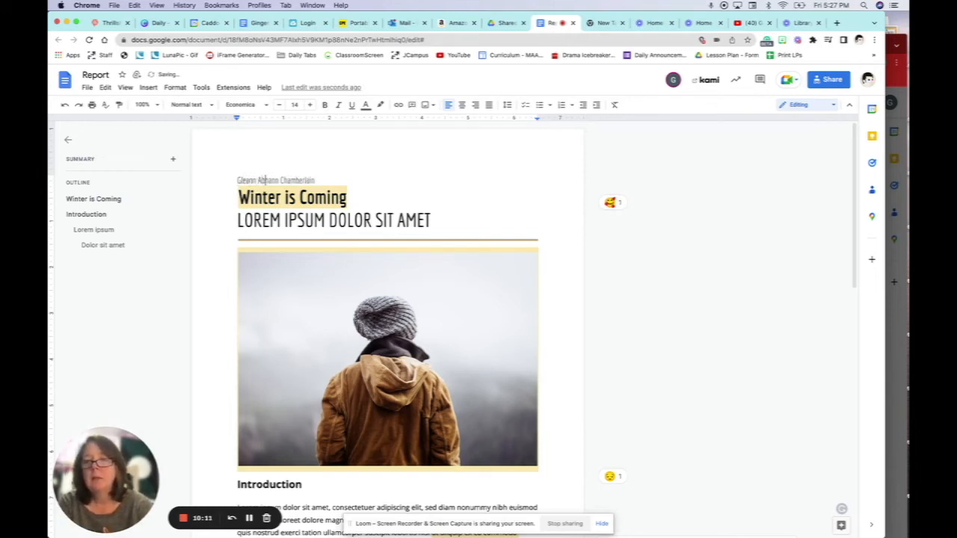
{"action": "key", "text": "shift+Home"}
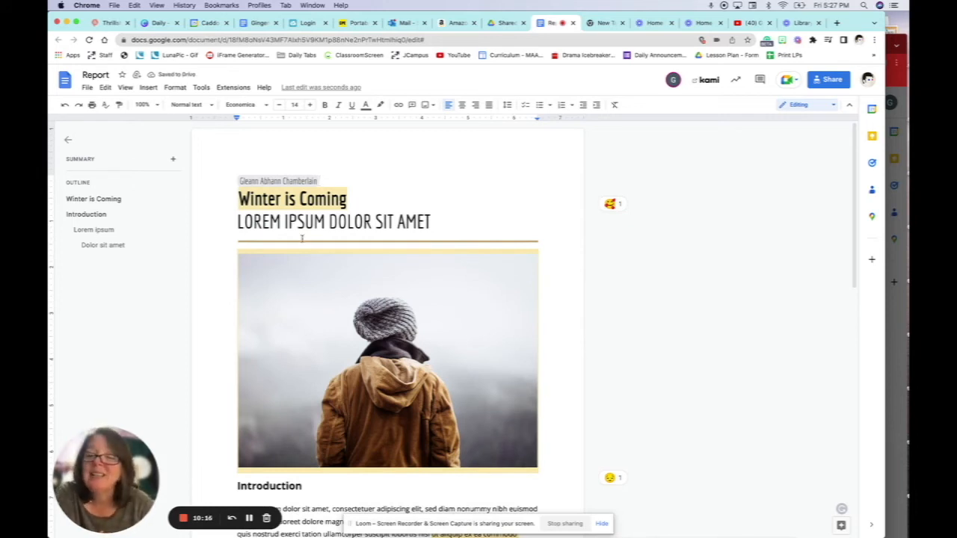
- Return to the owner's window, close the sharing settings and view the recipient's edit above the report title
{"action": "scroll", "coordinate": [342, 284], "scroll_direction": "down", "scroll_amount": 2}
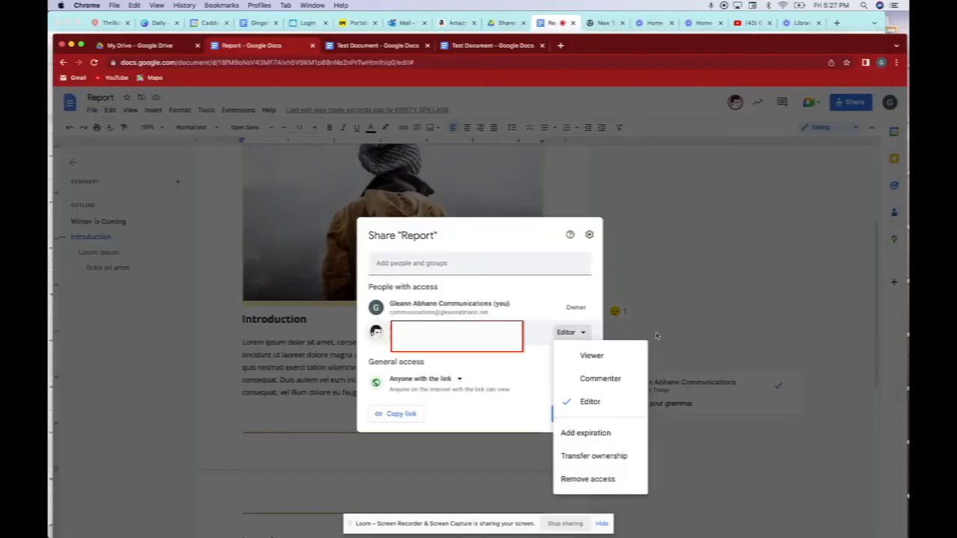
{"action": "left_click", "coordinate": [680, 285]}
{"action": "scroll", "coordinate": [540, 265], "scroll_direction": "up", "scroll_amount": 3}
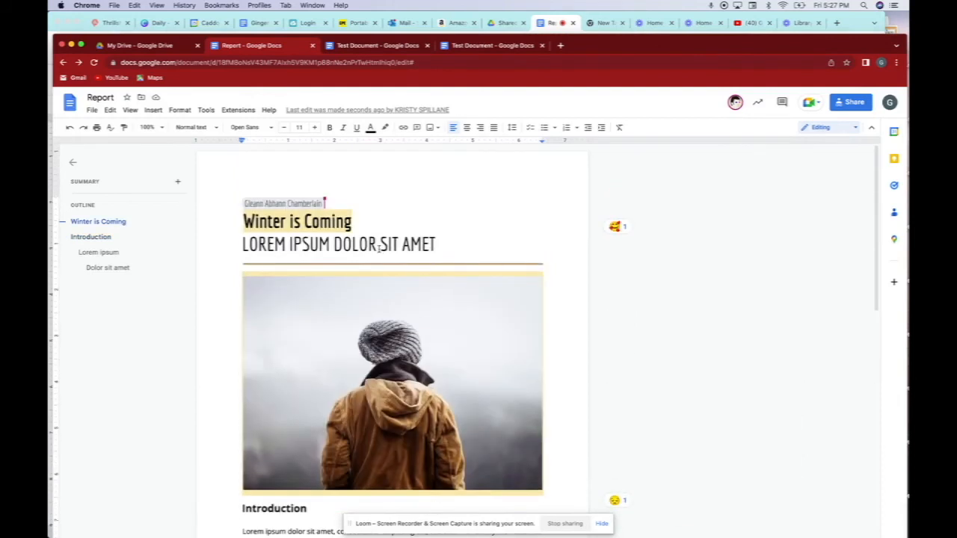
- Examine the contact chip the recipient inserted above the report title, including the contact card attached to it
{"action": "mouse_move", "coordinate": [246, 207]}
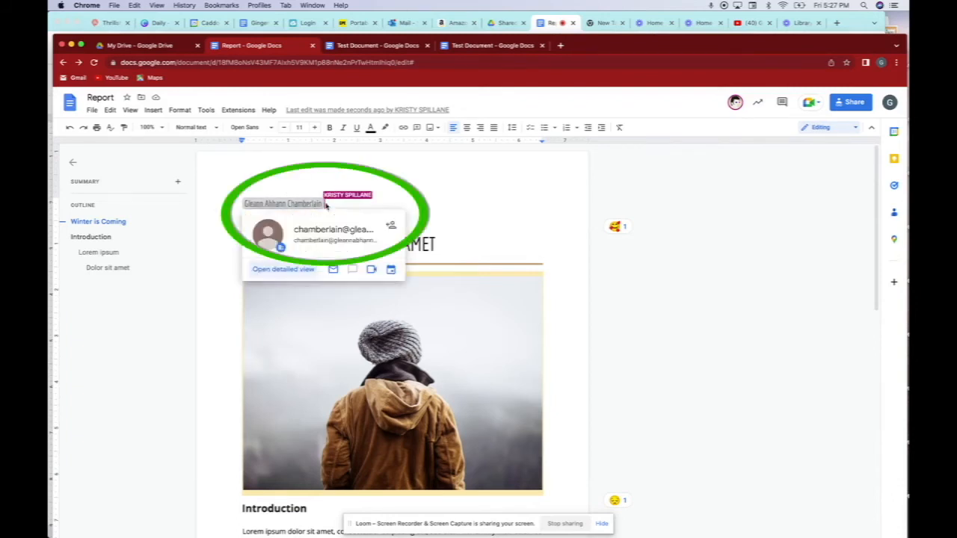
{"action": "mouse_move", "coordinate": [322, 206]}
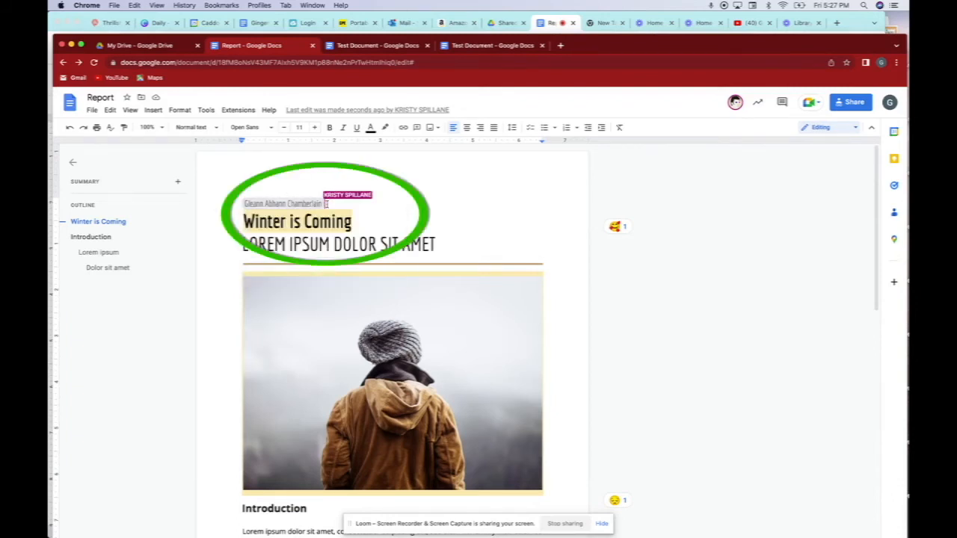
{"action": "left_click", "coordinate": [269, 183]}
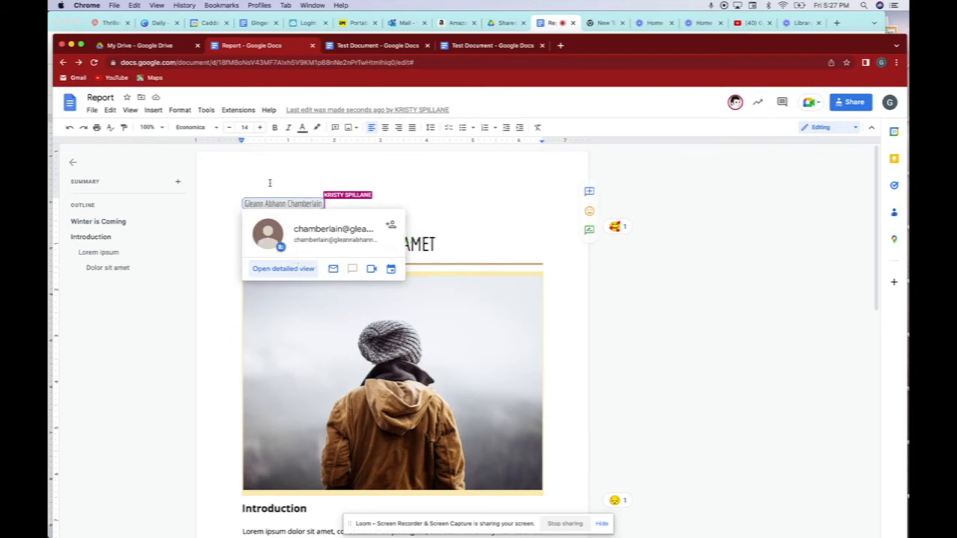
{"action": "left_click", "coordinate": [447, 183]}
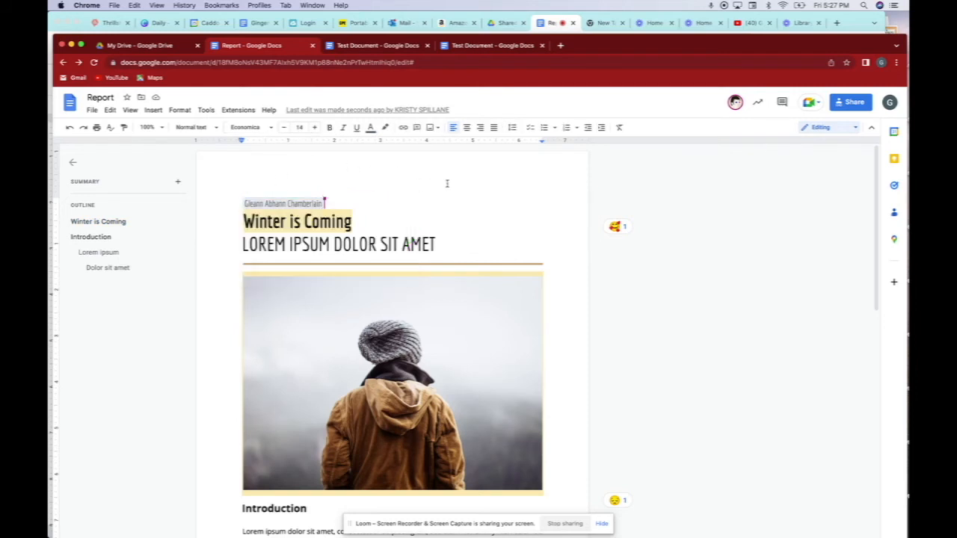
{"action": "scroll", "coordinate": [459, 201], "scroll_direction": "down", "scroll_amount": 3}
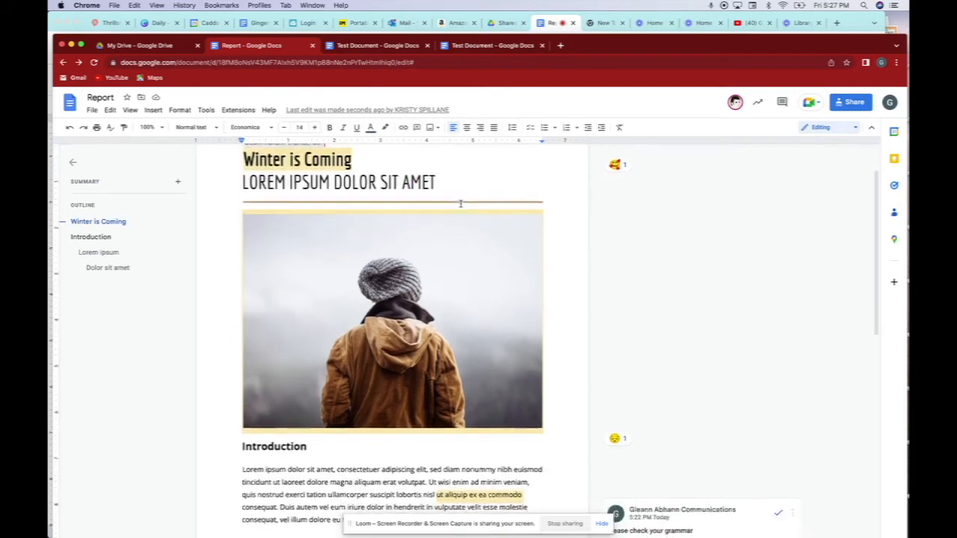
{"action": "scroll", "coordinate": [511, 322], "scroll_direction": "up", "scroll_amount": 3}
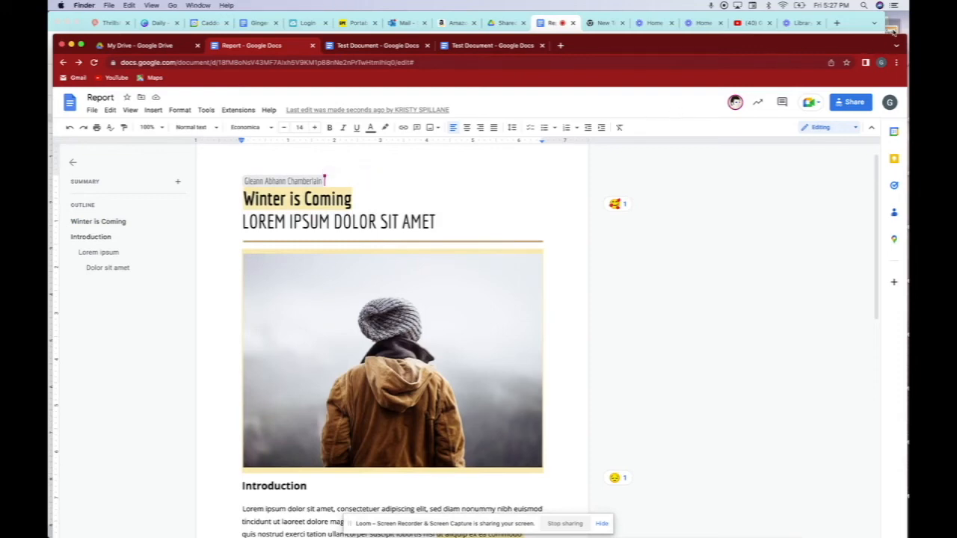
- In the recipient's window, replace the first line under Introduction with "Jingle bells, Jingle Bells" as its own paragraph
{"action": "left_click", "coordinate": [887, 29]}
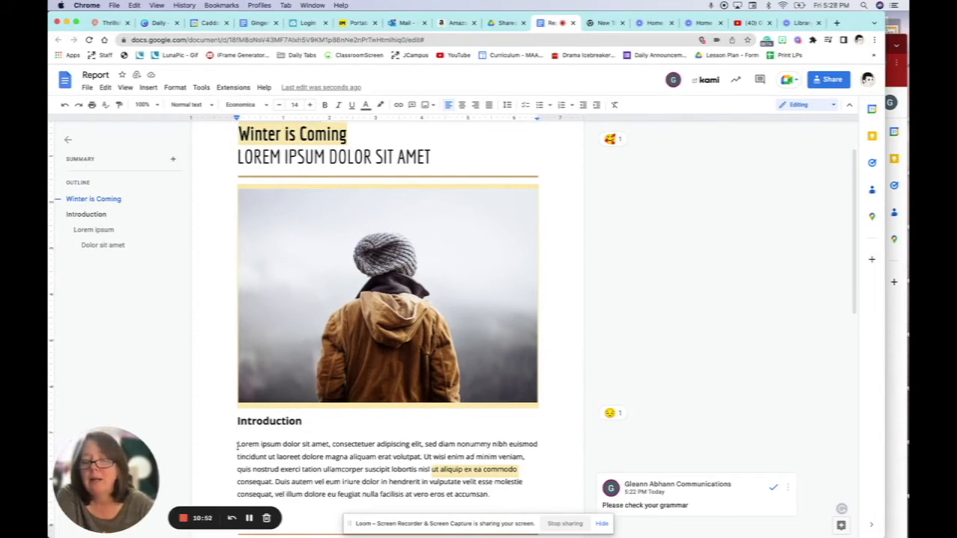
{"action": "left_click_drag", "start_coordinate": [237, 446], "coordinate": [541, 445]}
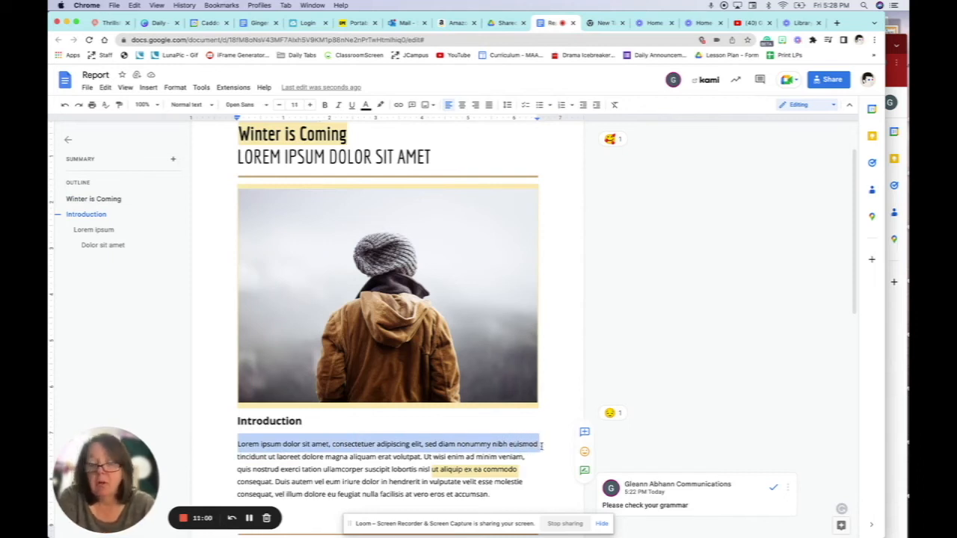
{"action": "type", "text": "Jingle"}
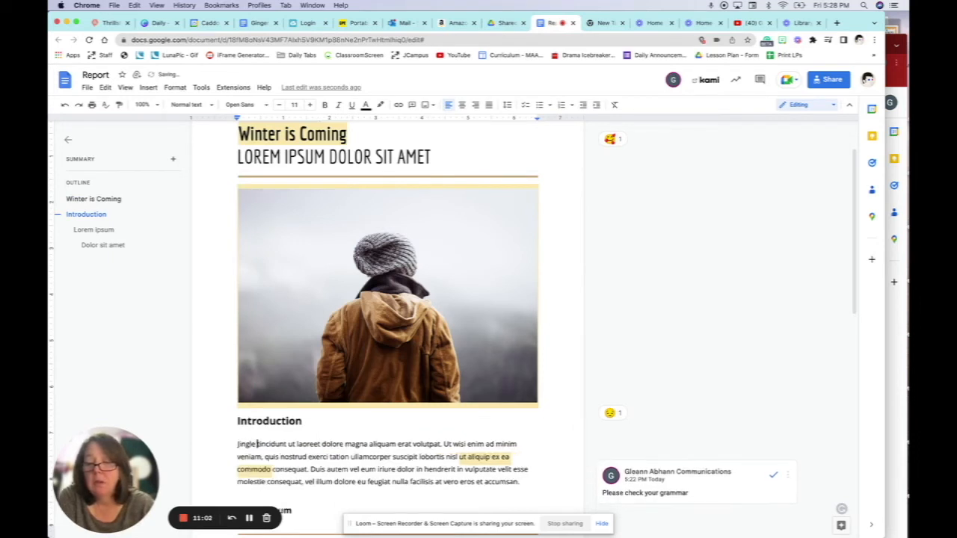
{"action": "type", "text": " bells "}
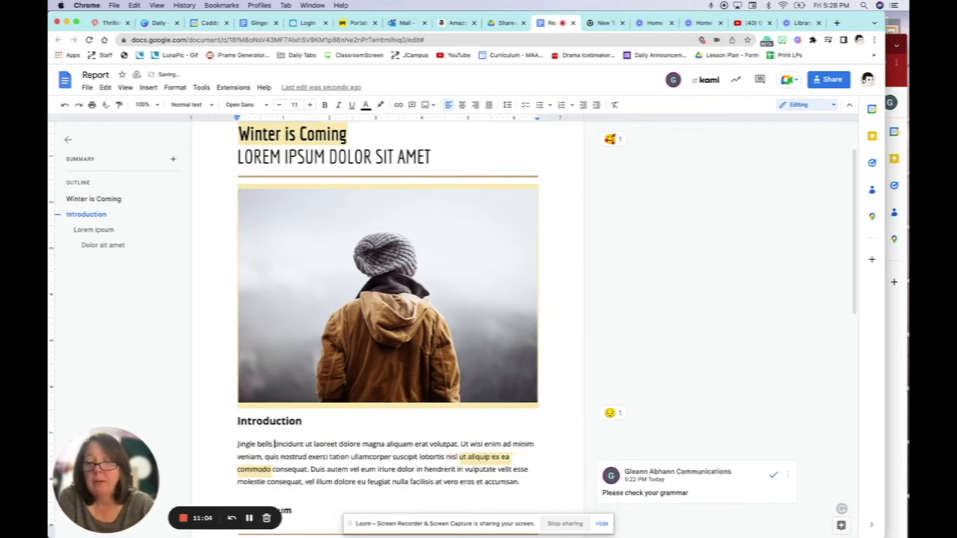
{"action": "type", "text": ", Jingle Bells"}
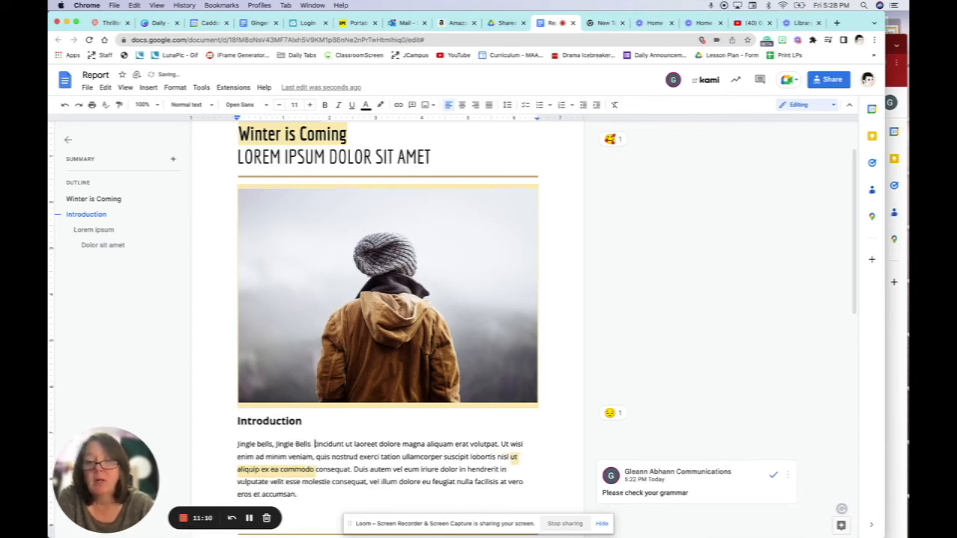
{"action": "key", "text": "Return"}
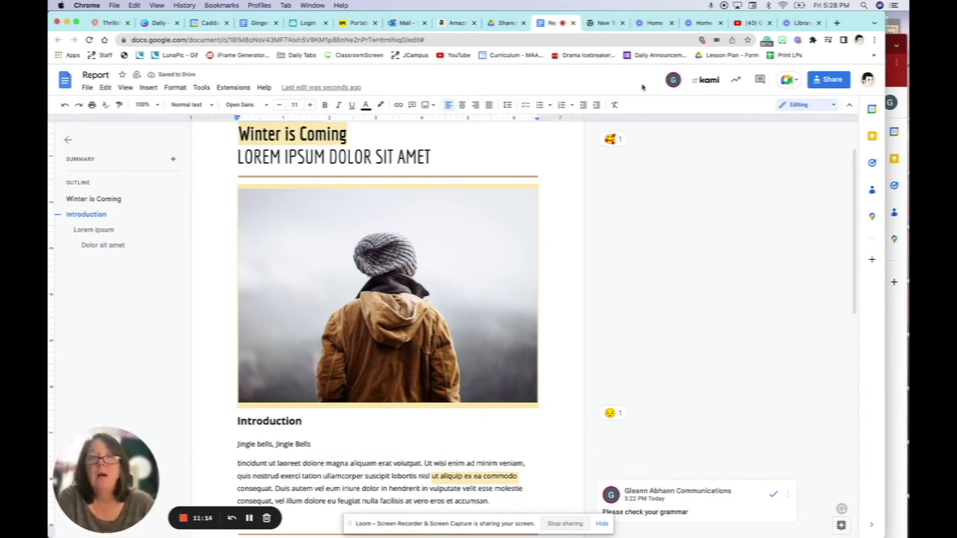
- Return to the owner's window and view the recipient's edits under Introduction and above the title
{"action": "left_click", "coordinate": [897, 83]}
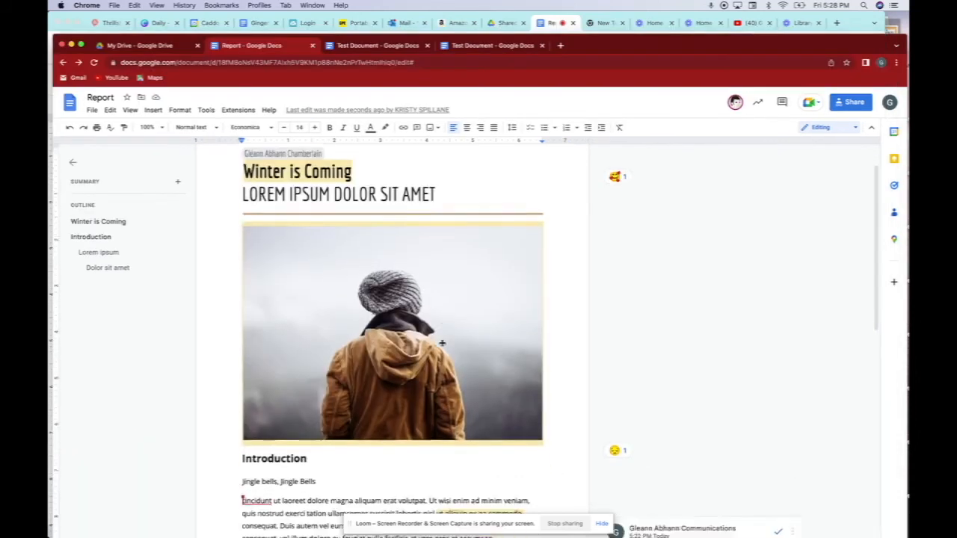
{"action": "scroll", "coordinate": [480, 331], "scroll_direction": "down", "scroll_amount": 3}
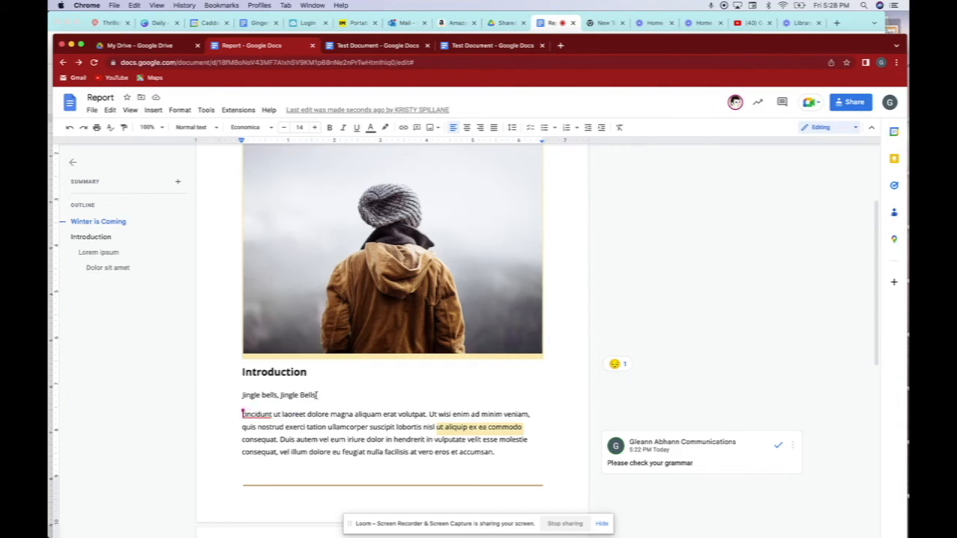
{"action": "scroll", "coordinate": [313, 415], "scroll_direction": "up", "scroll_amount": 3}
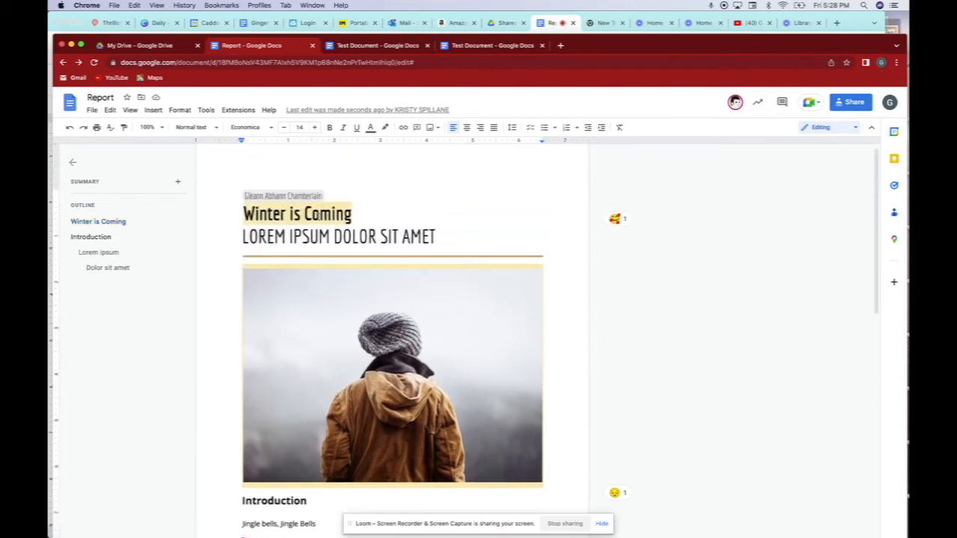
{"action": "mouse_move", "coordinate": [316, 197]}
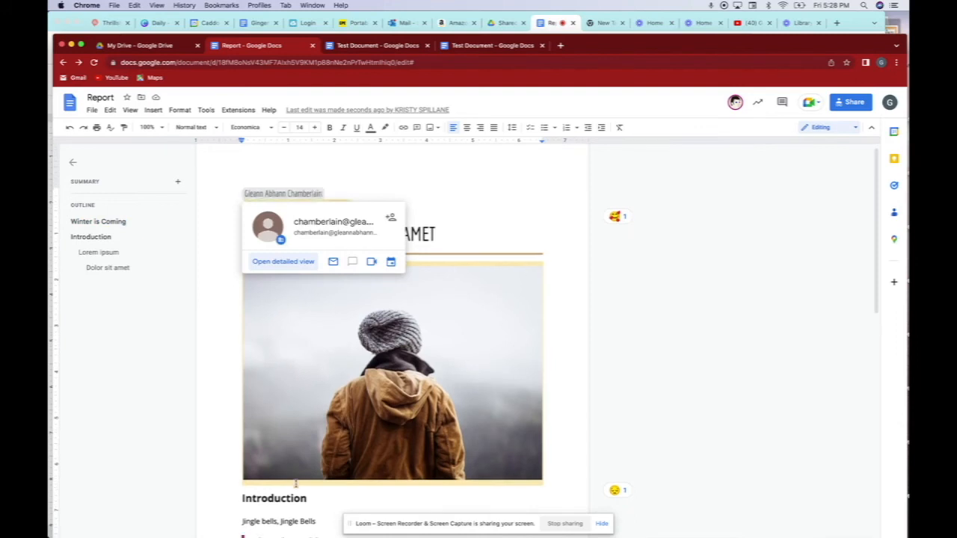
{"action": "scroll", "coordinate": [271, 456], "scroll_direction": "down", "scroll_amount": 2}
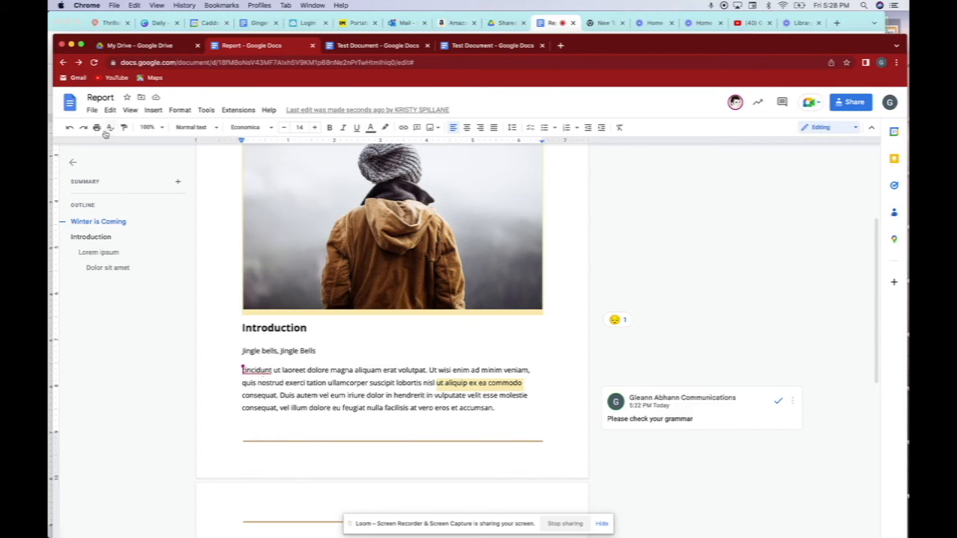
- Open the report's version history and review the marked changes in the current version
{"action": "left_click", "coordinate": [91, 110]}
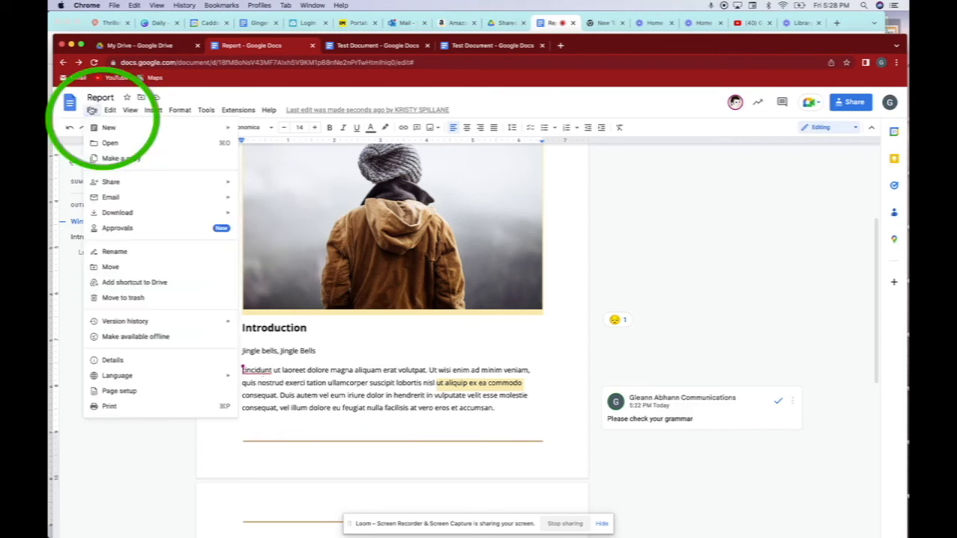
{"action": "left_click", "coordinate": [122, 322]}
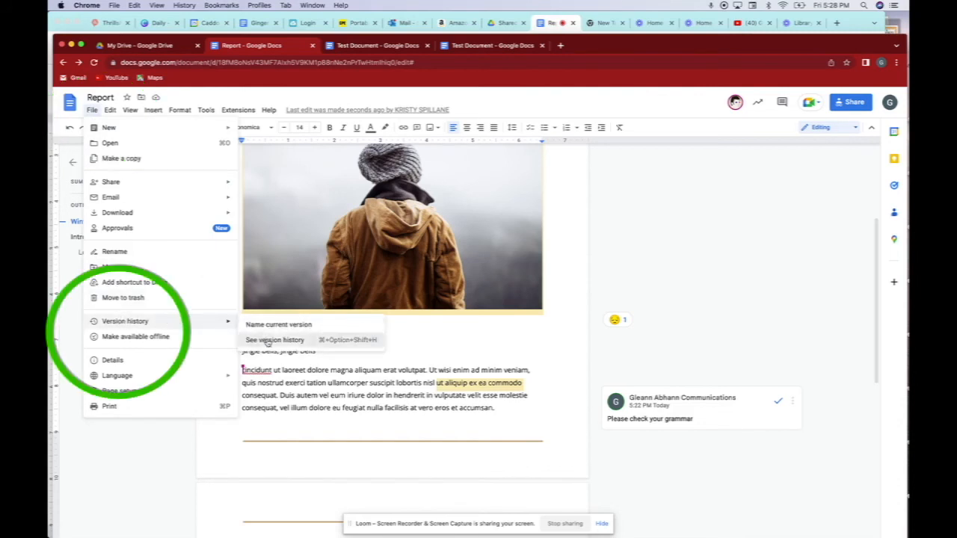
{"action": "left_click", "coordinate": [268, 340]}
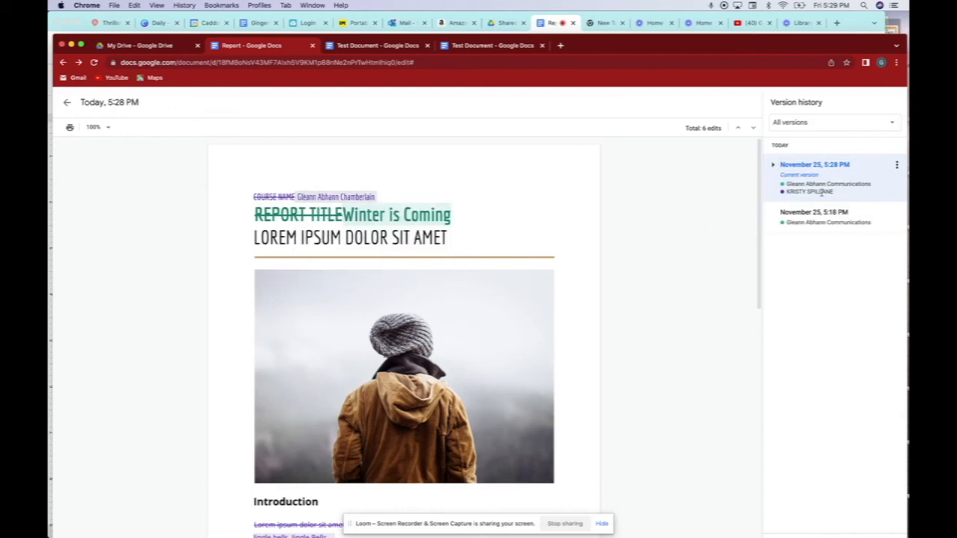
{"action": "scroll", "coordinate": [529, 310], "scroll_direction": "down", "scroll_amount": 5}
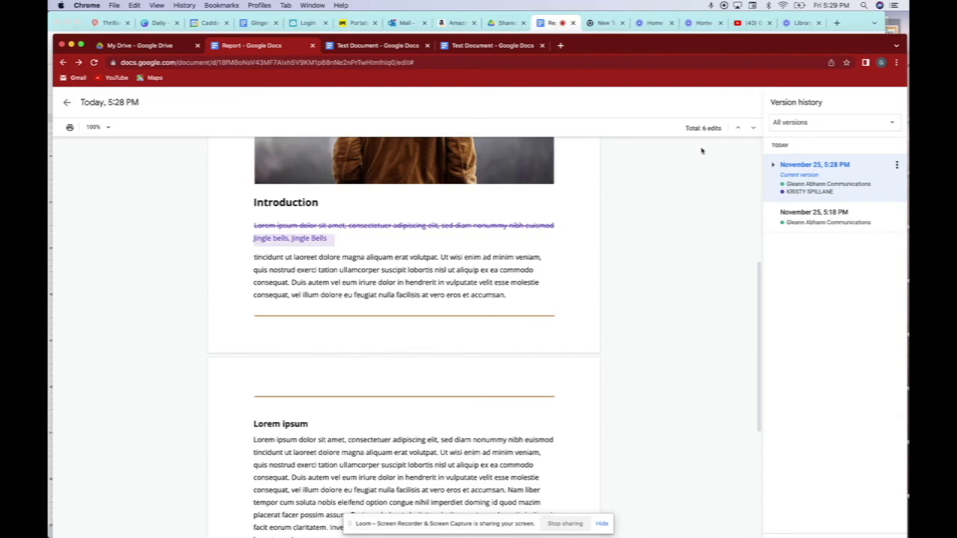
- Go through the individual edits of the current version and show the filter options for the version list
{"action": "left_click", "coordinate": [738, 130]}
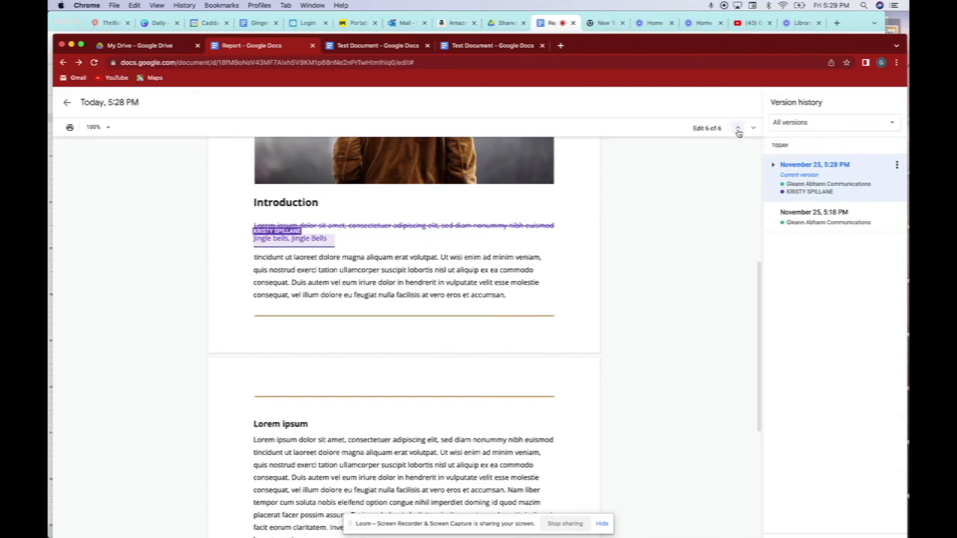
{"action": "left_click", "coordinate": [738, 130]}
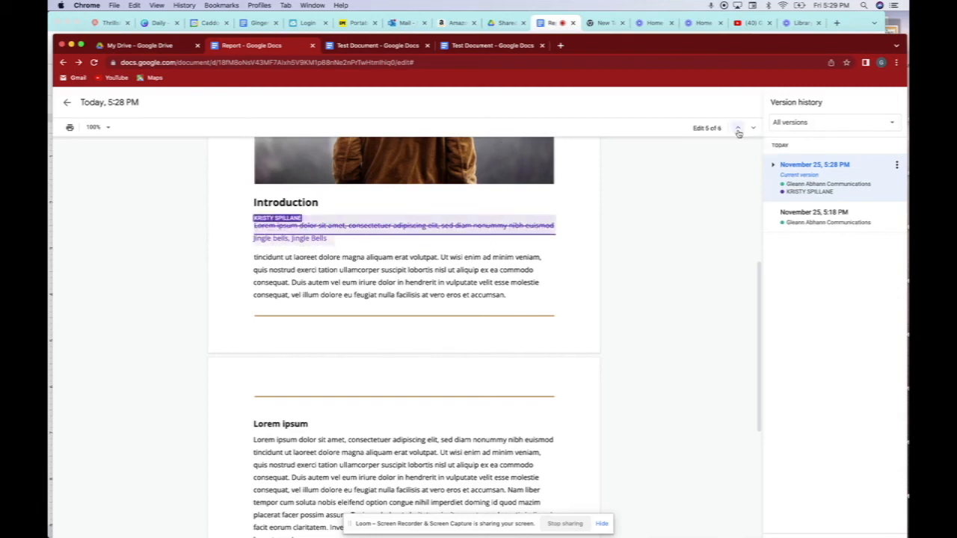
{"action": "left_click", "coordinate": [738, 130]}
{"action": "left_click", "coordinate": [738, 131]}
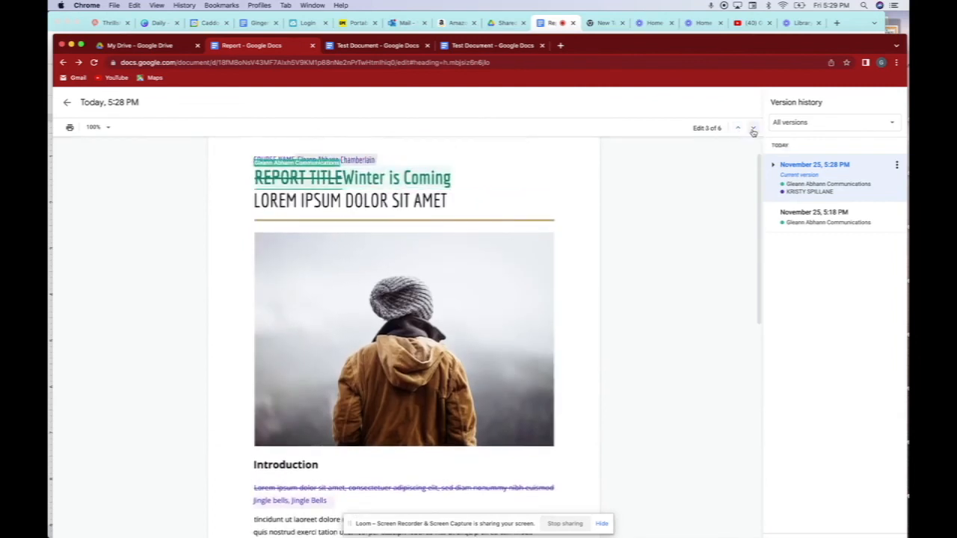
{"action": "left_click", "coordinate": [753, 129]}
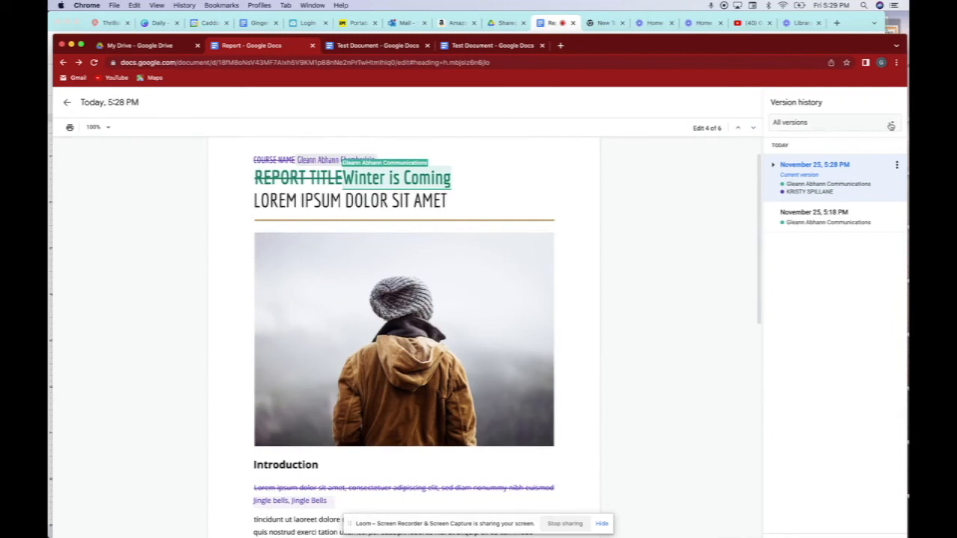
{"action": "left_click", "coordinate": [891, 126]}
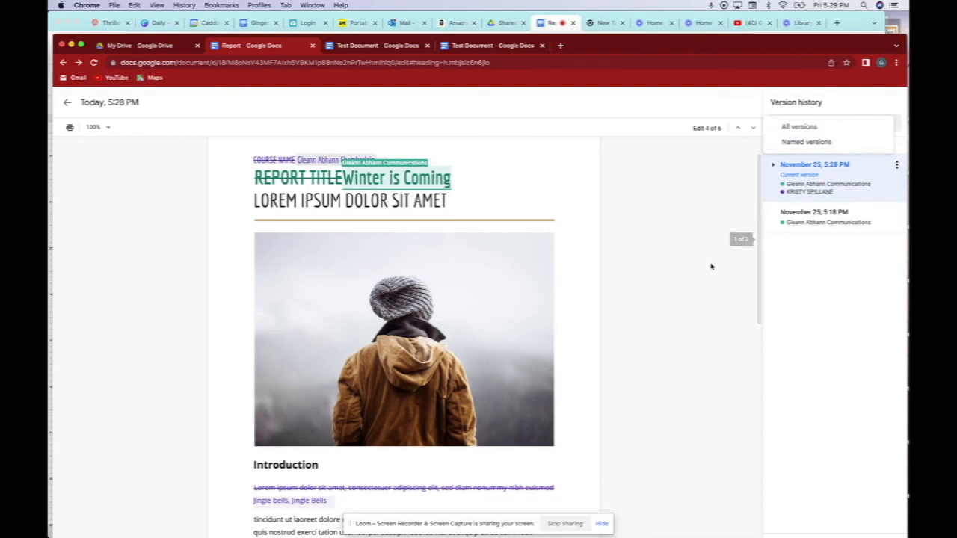
{"action": "left_click", "coordinate": [676, 267]}
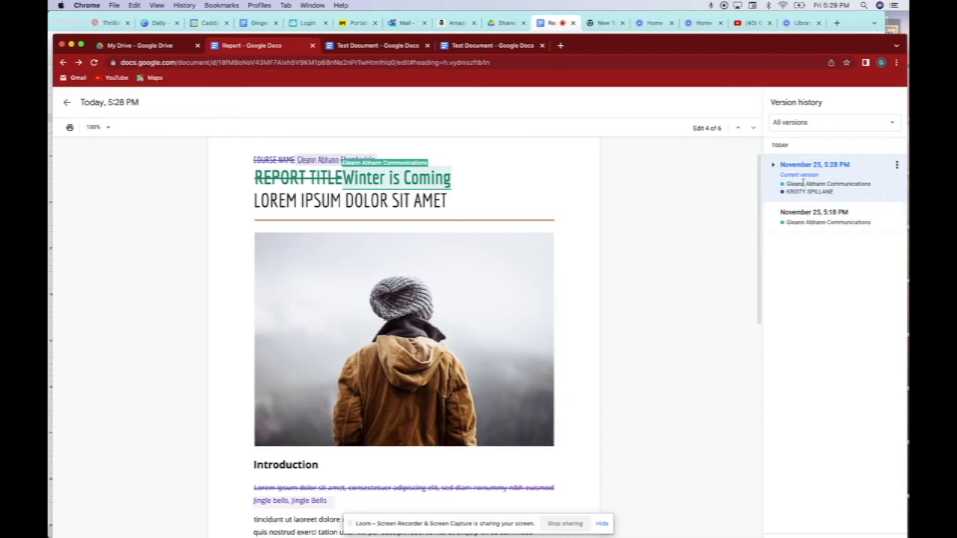
- View the November 25, 5:18 PM version, reselect the 5:28 PM version and leave the version history
{"action": "left_click", "coordinate": [843, 213]}
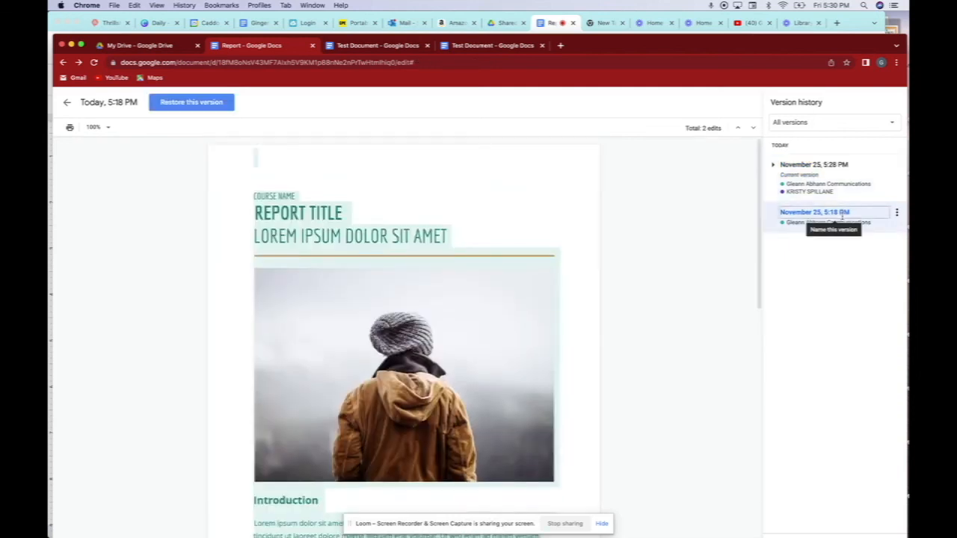
{"action": "scroll", "coordinate": [630, 295], "scroll_direction": "down", "scroll_amount": 5}
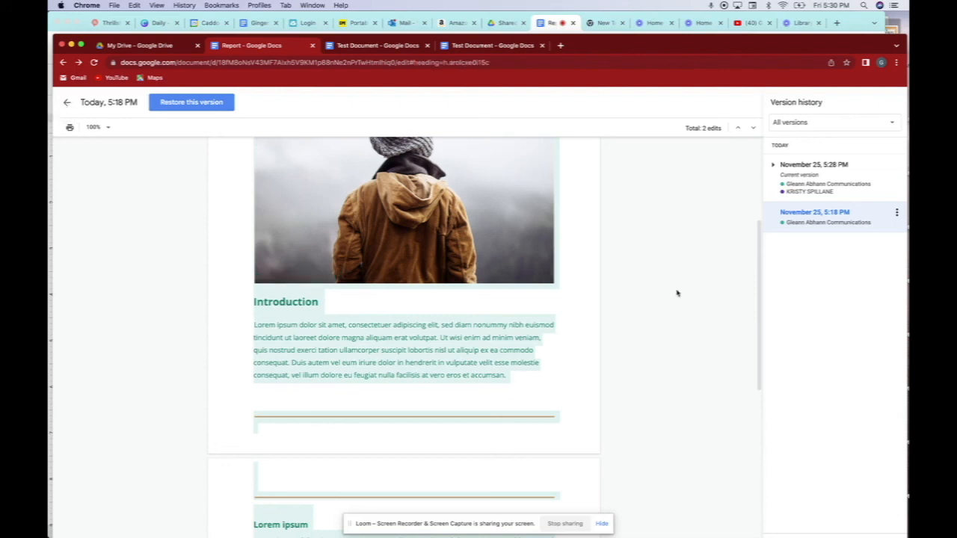
{"action": "left_click", "coordinate": [819, 166]}
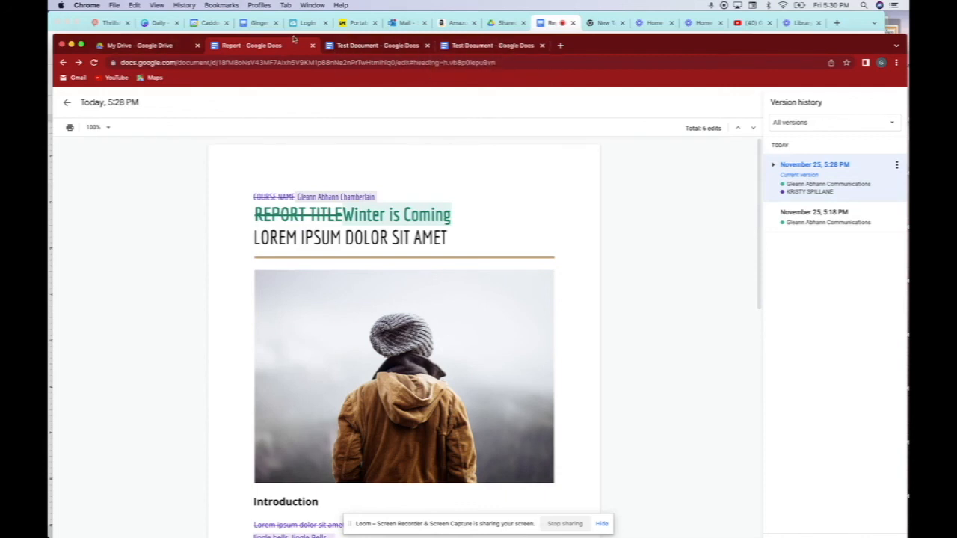
{"action": "left_click", "coordinate": [66, 105]}
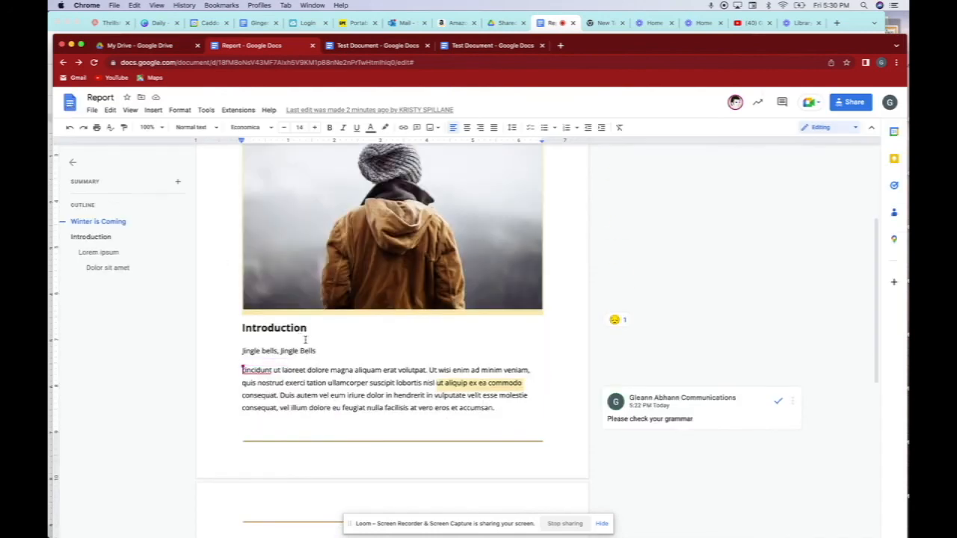
- Undo the edits to the report until its original template text is restored
{"action": "scroll", "coordinate": [304, 337], "scroll_direction": "up", "scroll_amount": 5}
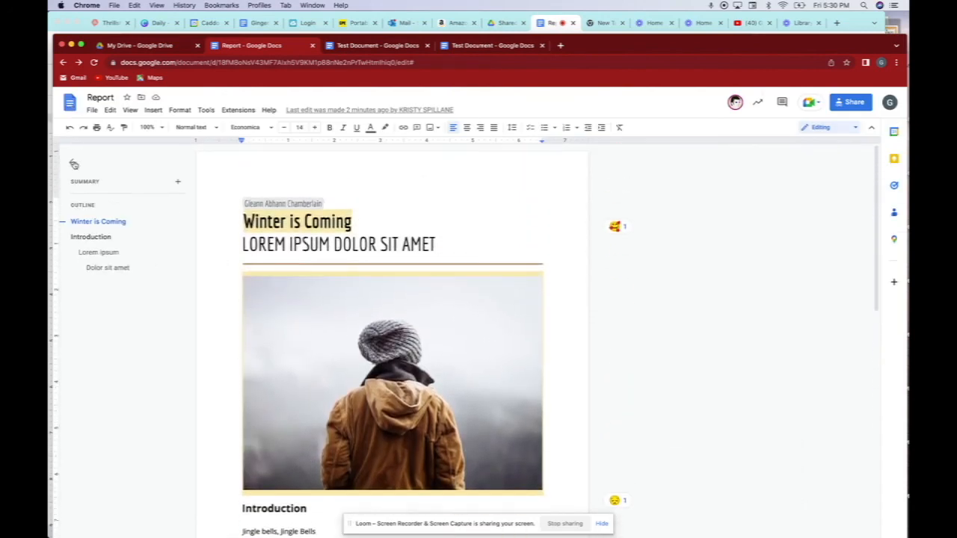
{"action": "left_click", "coordinate": [69, 128]}
{"action": "left_click", "coordinate": [69, 128]}
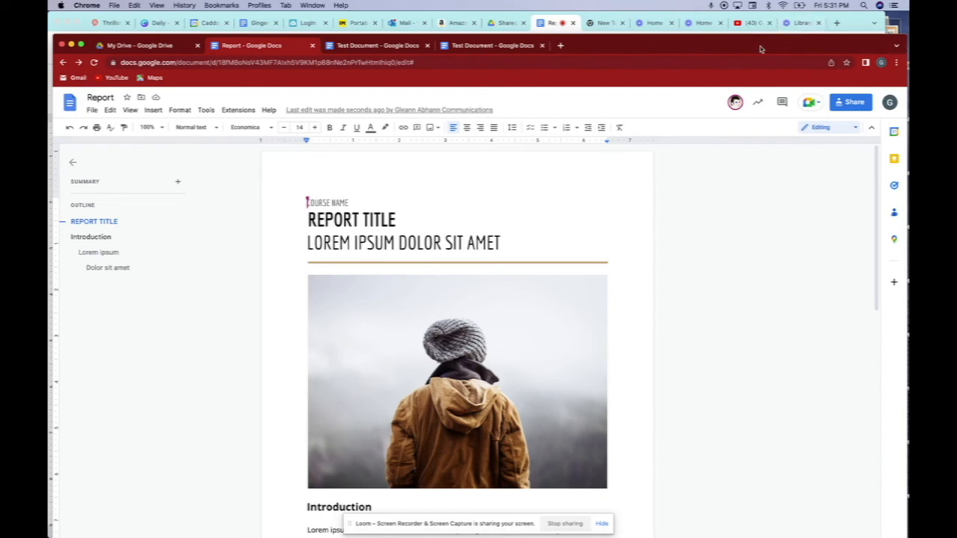
- React to the subtitle line "LOREM IPSUM DOLOR SIT AMET" with the smiling face with hearts emoji
{"action": "left_click_drag", "start_coordinate": [763, 45], "coordinate": [759, 26]}
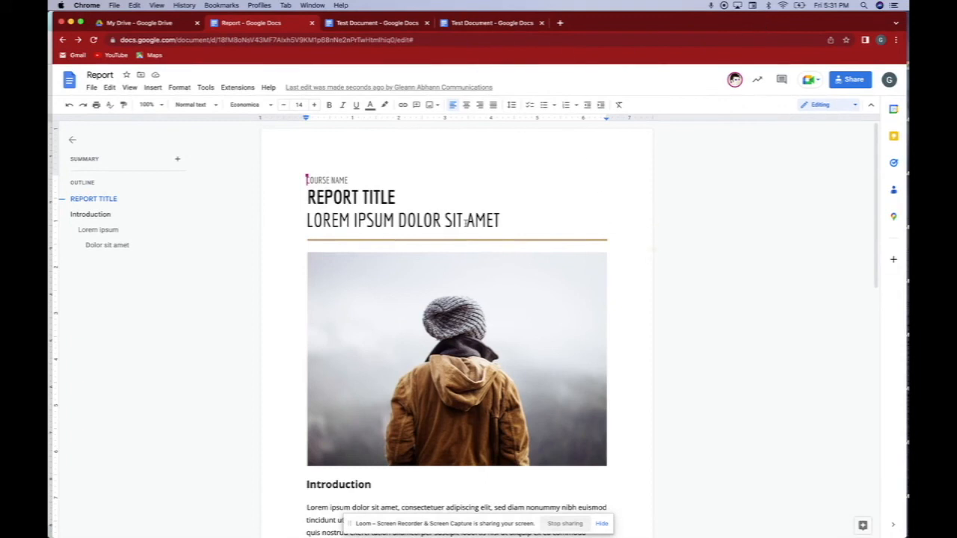
{"action": "left_click", "coordinate": [654, 227]}
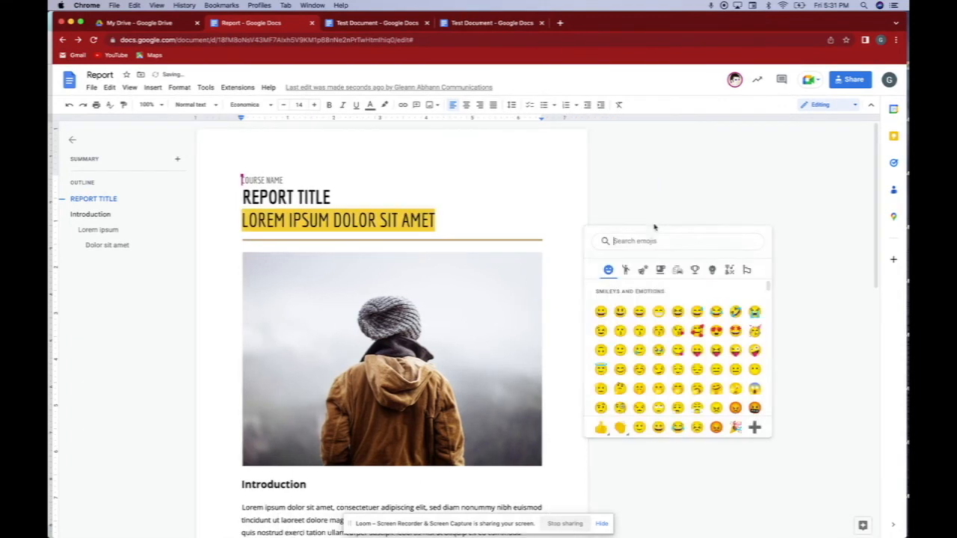
{"action": "left_click", "coordinate": [695, 331]}
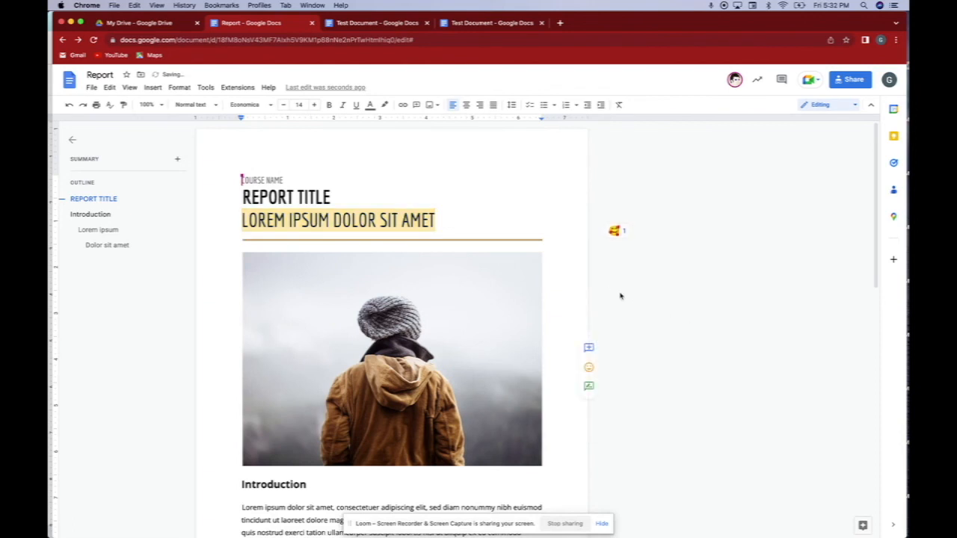
- Start replacing the photo above the Introduction with a web image and search for "Ram"
{"action": "scroll", "coordinate": [620, 297], "scroll_direction": "down", "scroll_amount": 3}
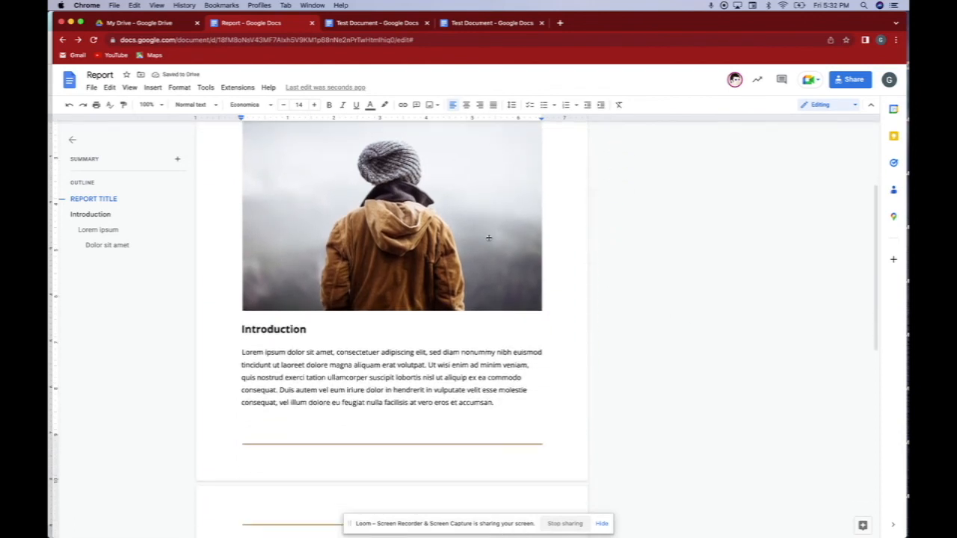
{"action": "left_click", "coordinate": [488, 238]}
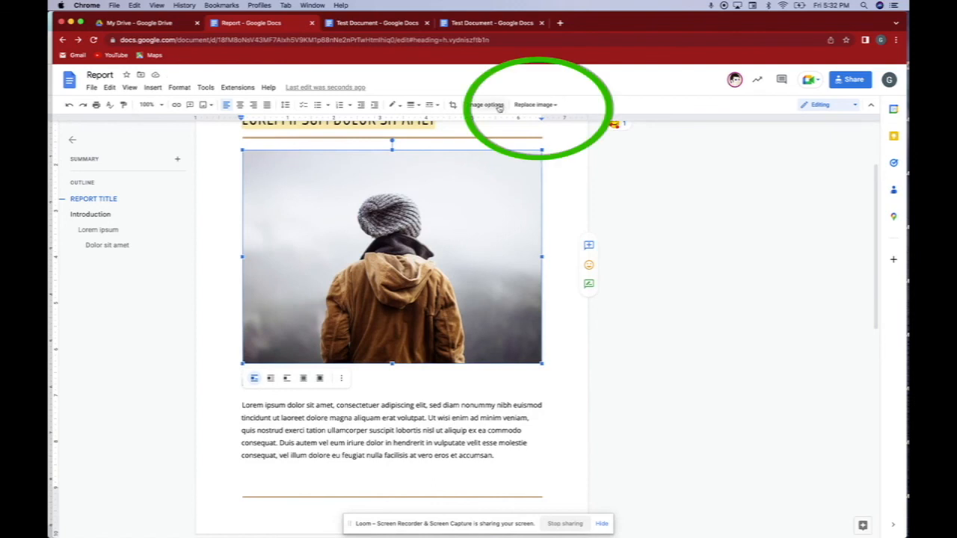
{"action": "left_click", "coordinate": [540, 108]}
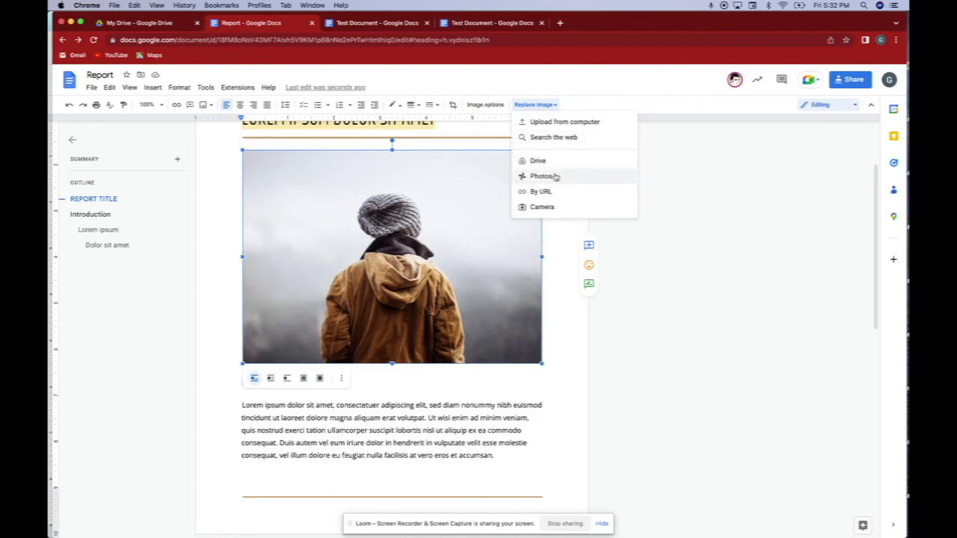
{"action": "left_click", "coordinate": [556, 137]}
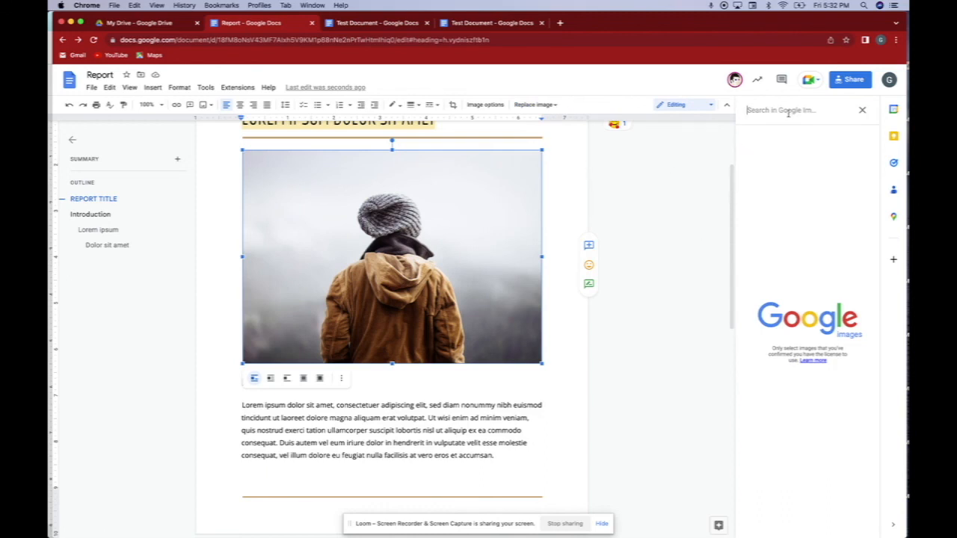
{"action": "type", "text": "Ram"}
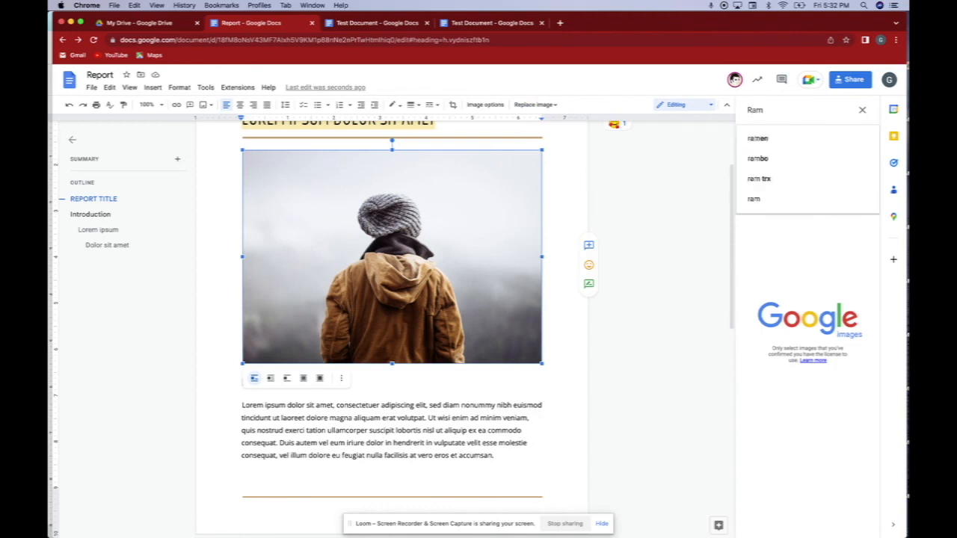
{"action": "key", "text": "Return"}
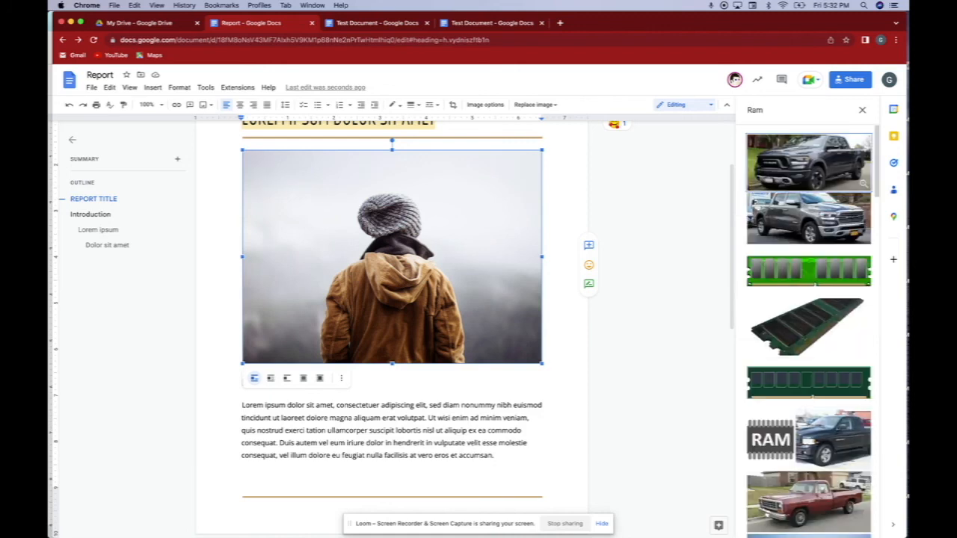
- Refine the image search to "Ram animal" and replace the photo with the front-facing picture of a standing bighorn ram
{"action": "left_click", "coordinate": [778, 112]}
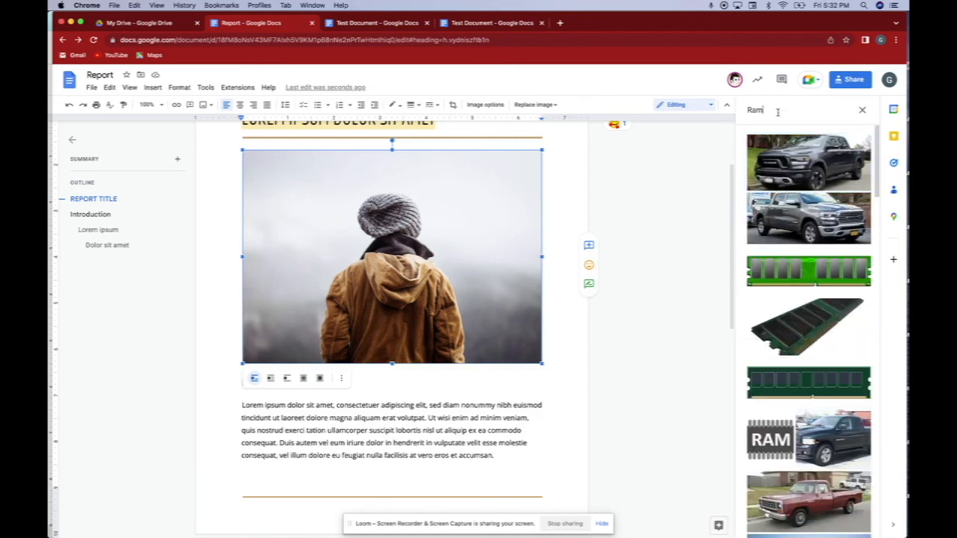
{"action": "type", "text": "animal"}
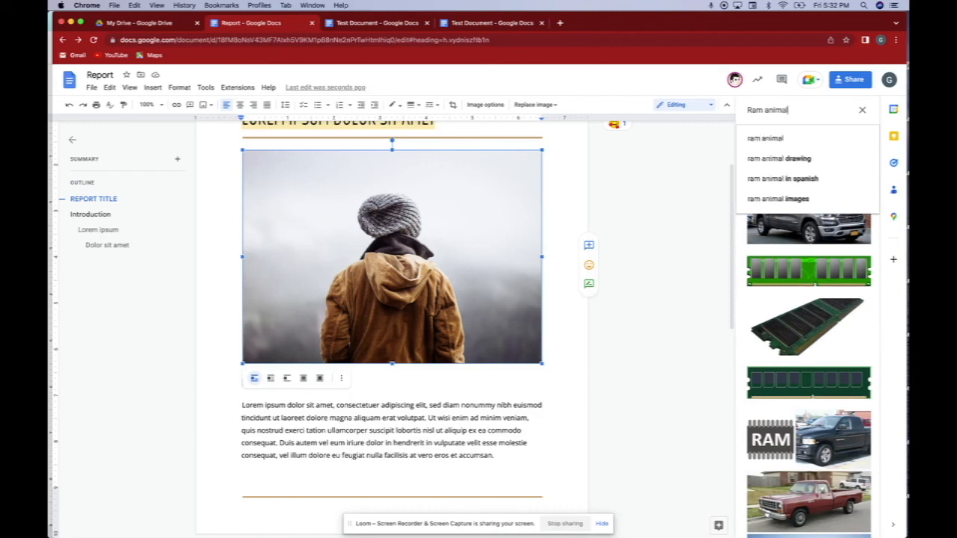
{"action": "key", "text": "Return"}
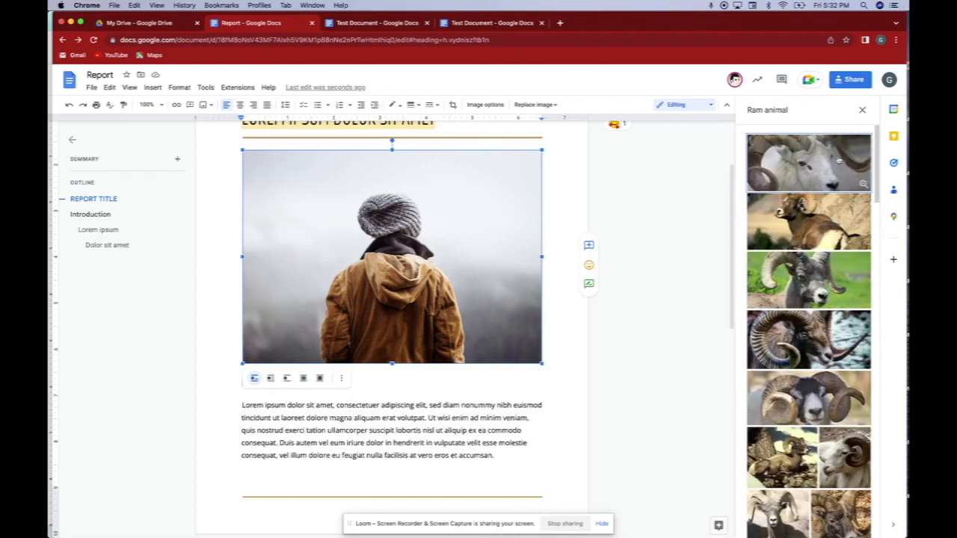
{"action": "scroll", "coordinate": [816, 357], "scroll_direction": "down", "scroll_amount": 2}
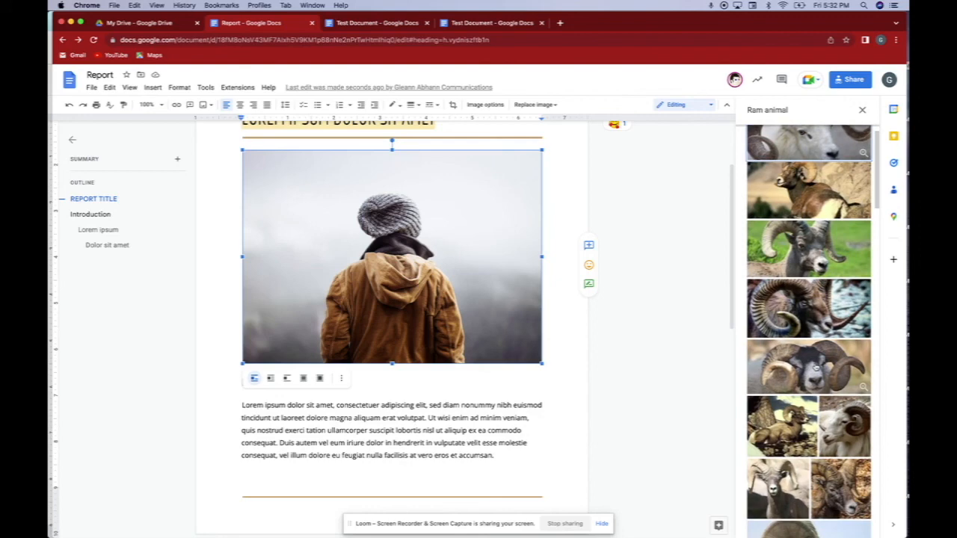
{"action": "left_click", "coordinate": [778, 505]}
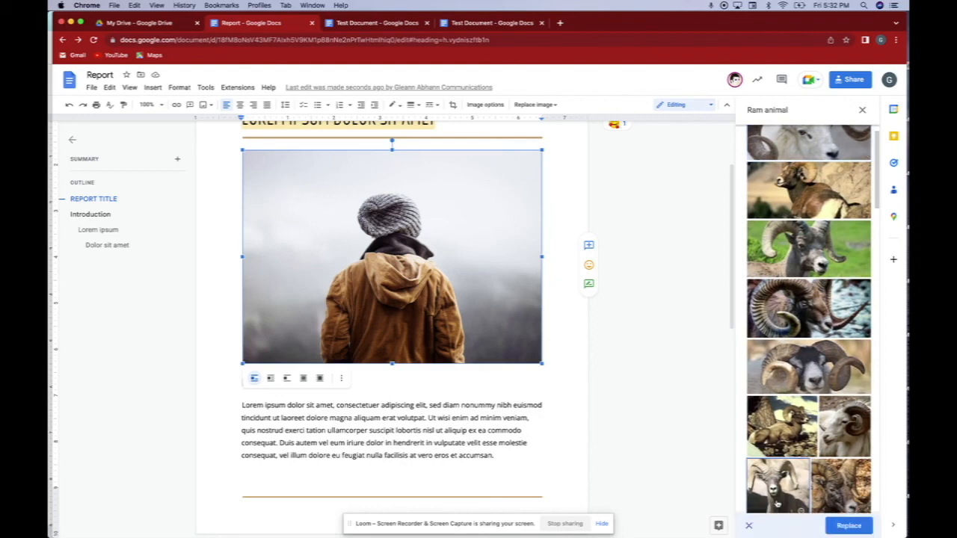
{"action": "left_click", "coordinate": [847, 527]}
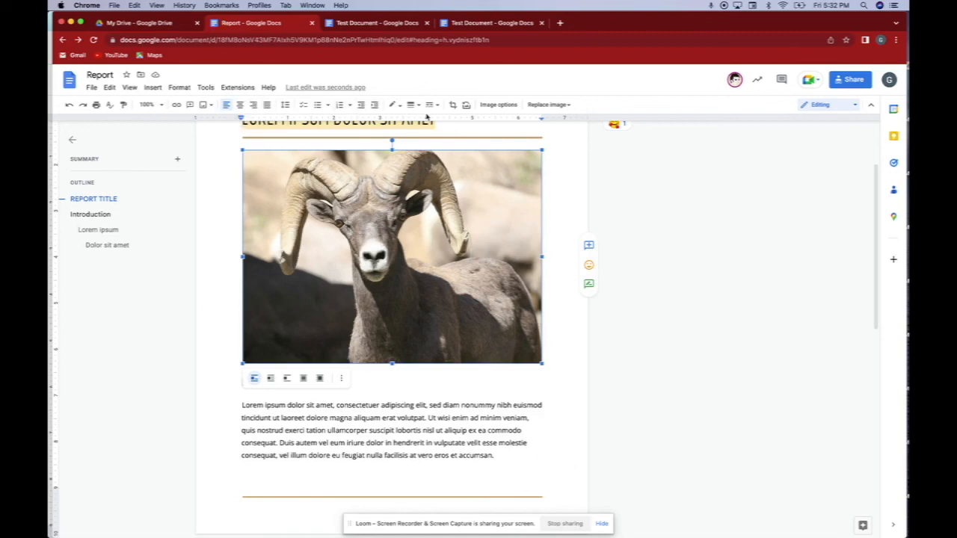
- Show the image options for the ram picture, then deselect the picture
{"action": "left_click", "coordinate": [502, 105]}
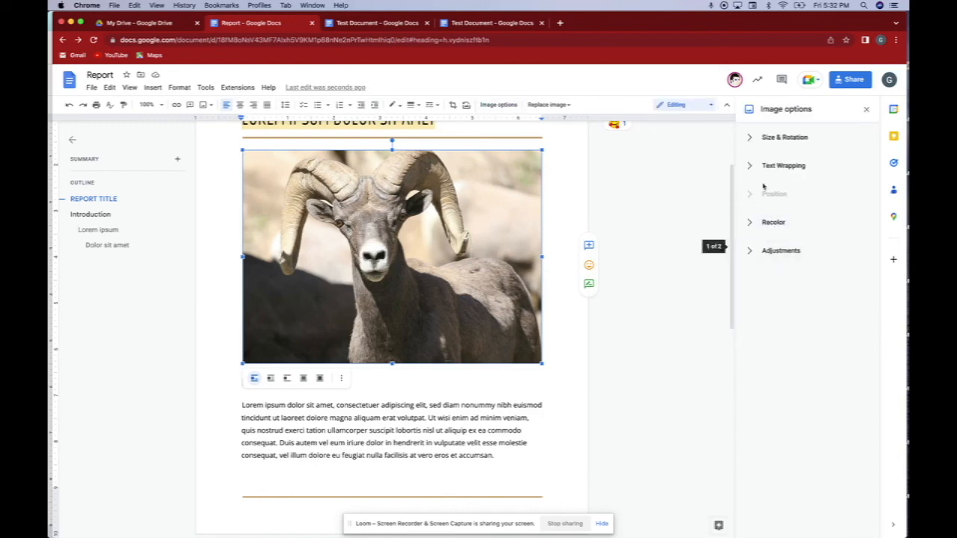
{"action": "left_click", "coordinate": [668, 248]}
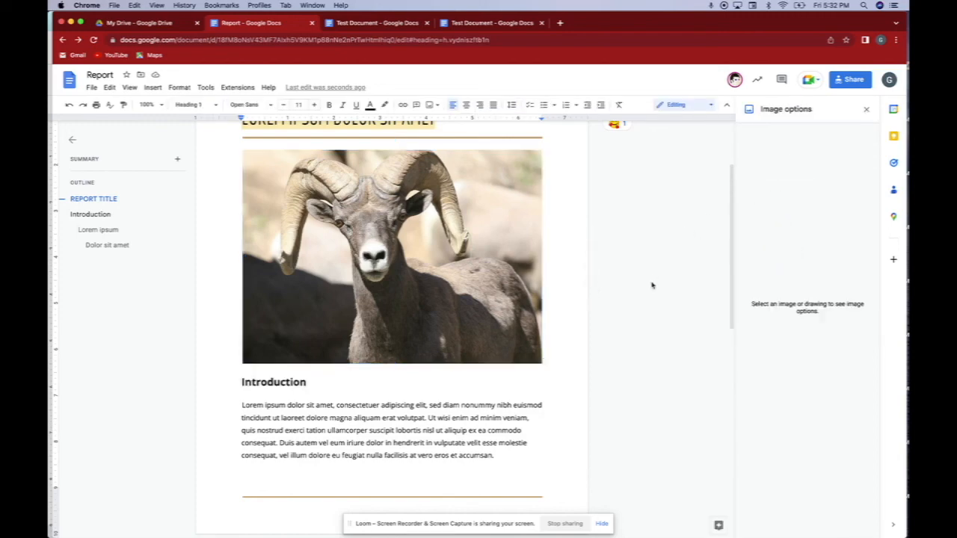
{"action": "left_click_drag", "start_coordinate": [849, 23], "coordinate": [850, 69]}
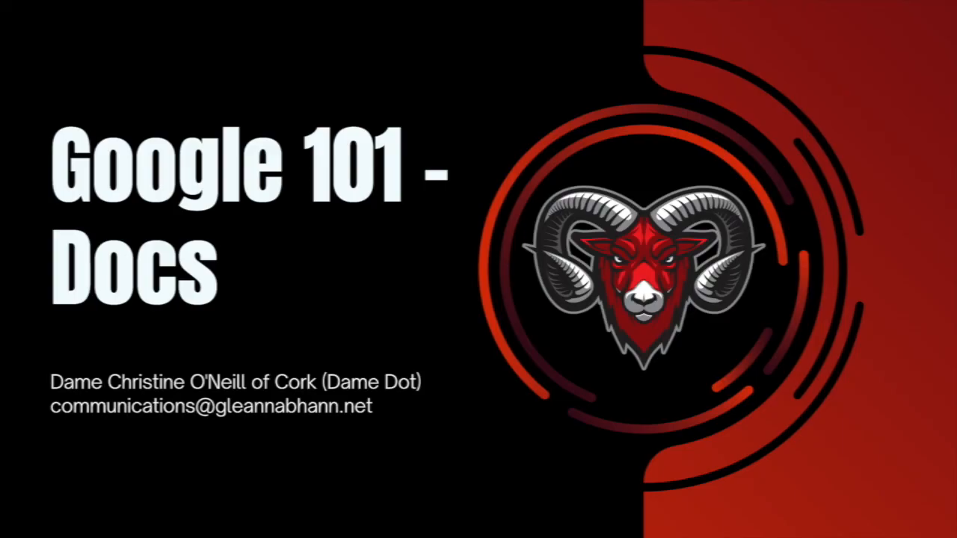